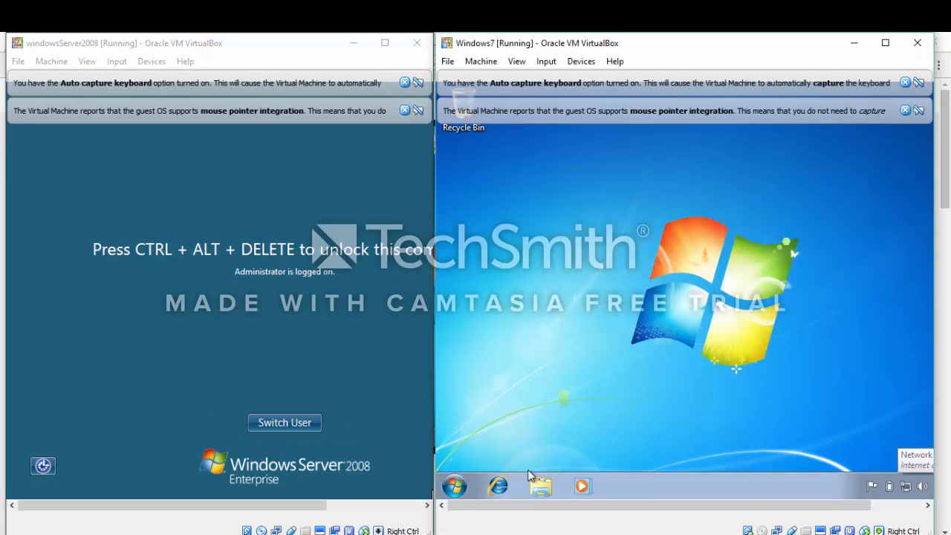
Open VirtualBox Manager and select windowsServer2008 to show its details (512 MB memory)
mouse_move(392, 534)
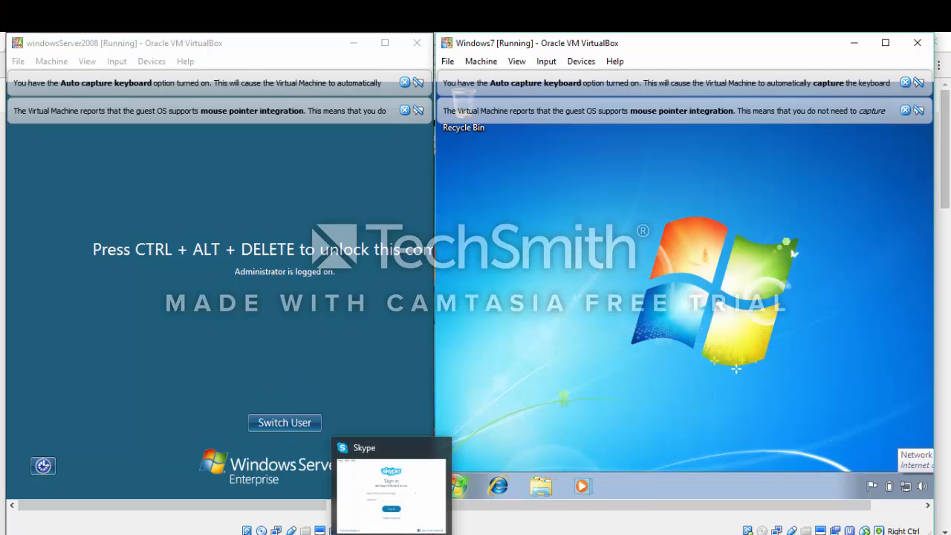
mouse_move(425, 534)
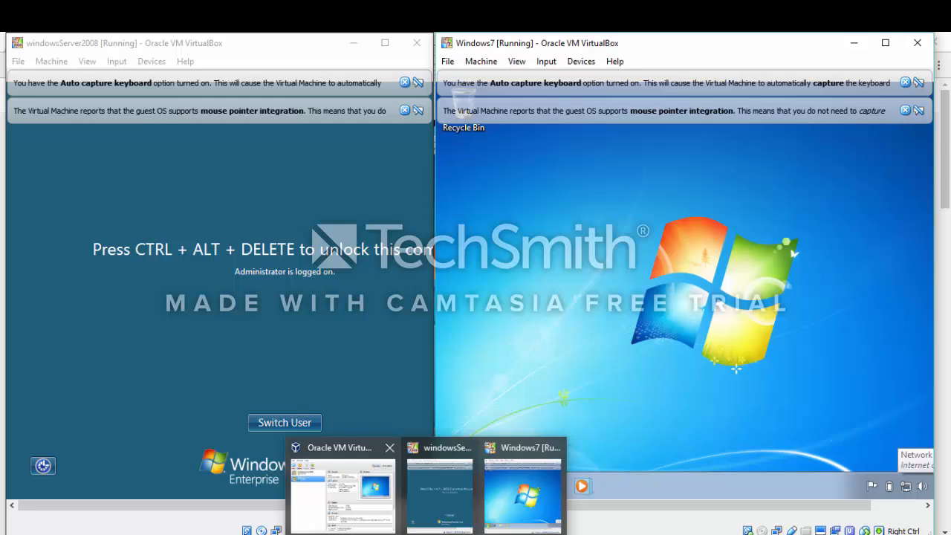
left_click(380, 482)
key("Up")
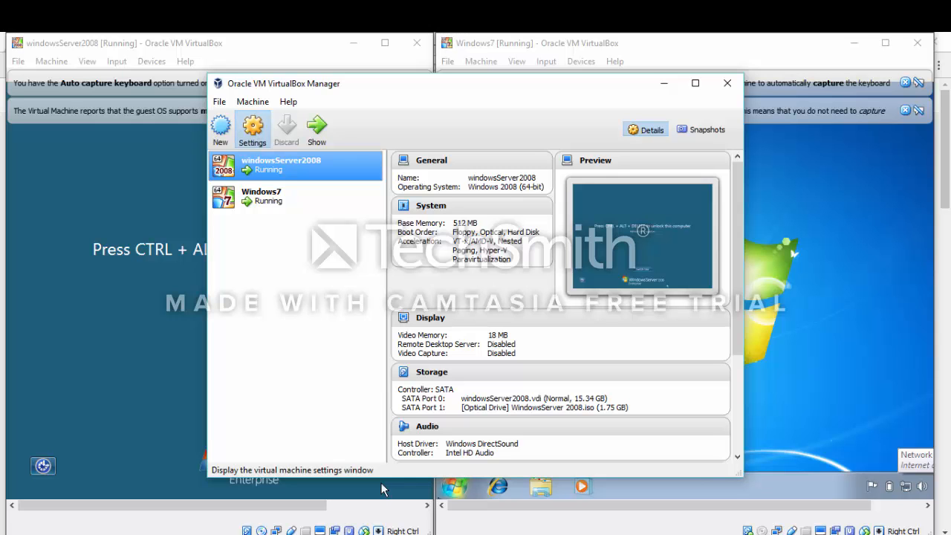
In windowsServer2008's Network settings, choose Host-only Adapter and Allow VMs promiscuous mode, then save
key("ctrl+s")
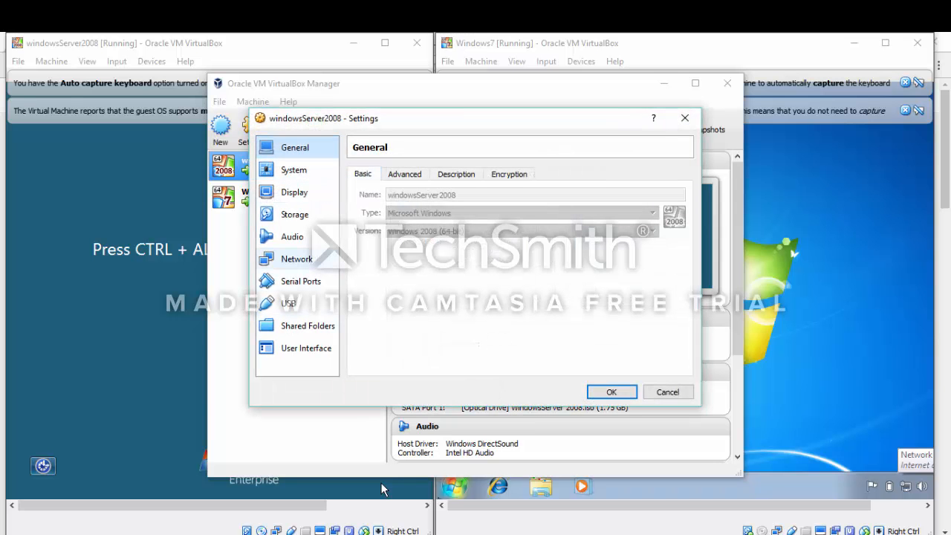
left_click(297, 258)
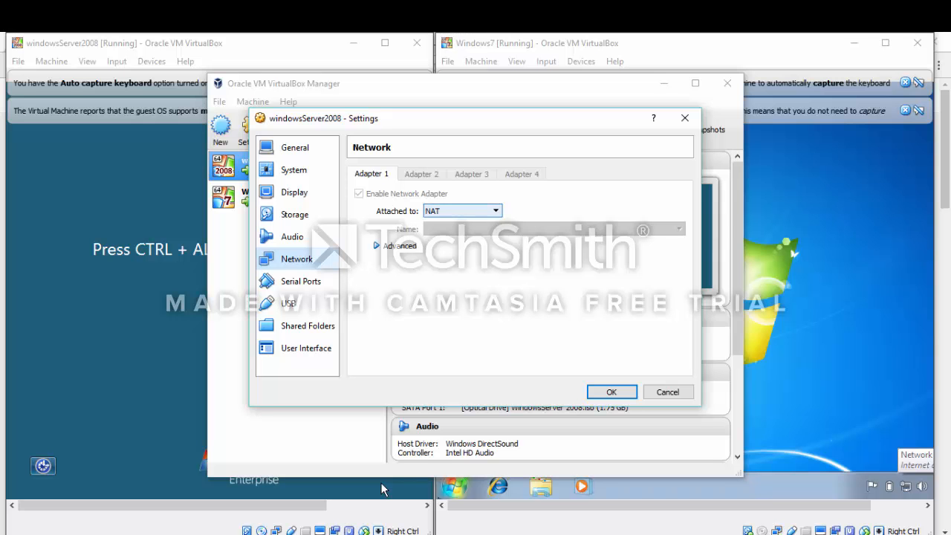
left_click(462, 211)
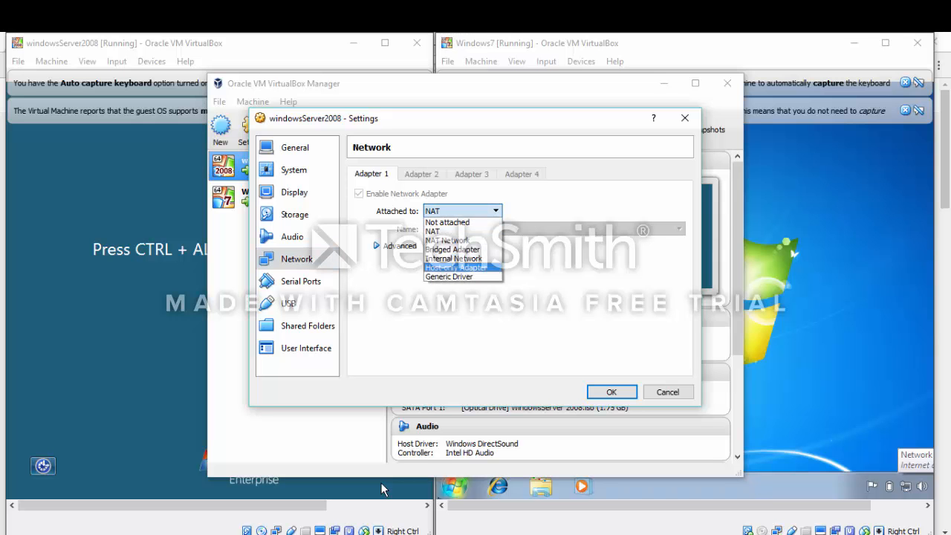
left_click(456, 268)
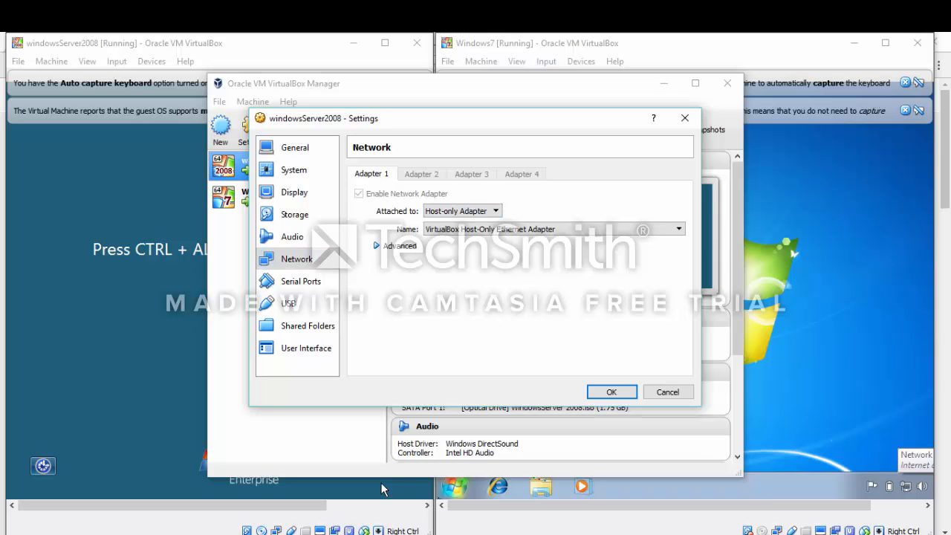
left_click(376, 245)
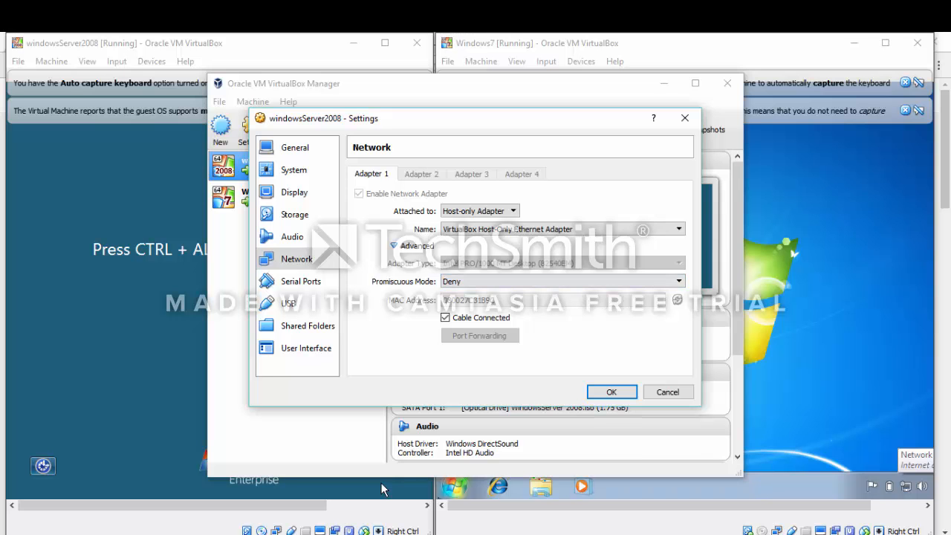
left_click(562, 281)
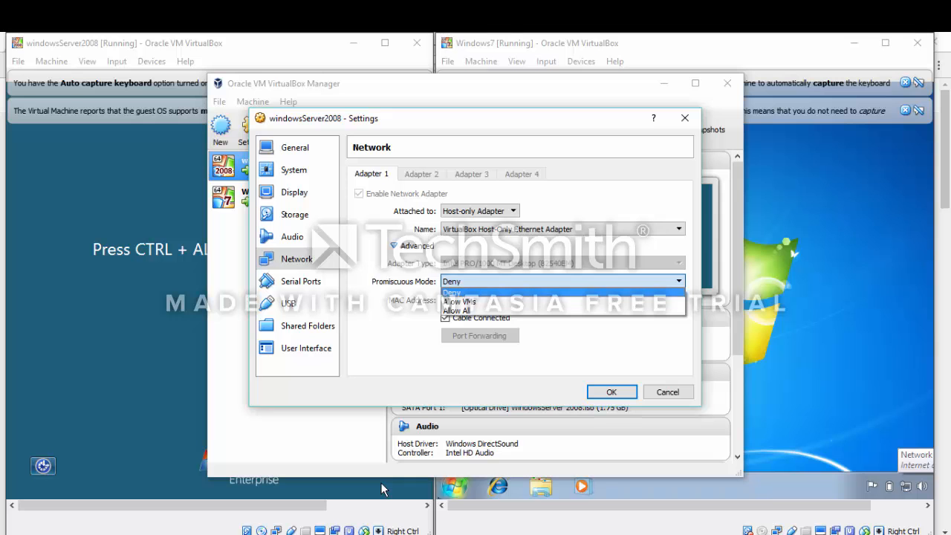
left_click(459, 301)
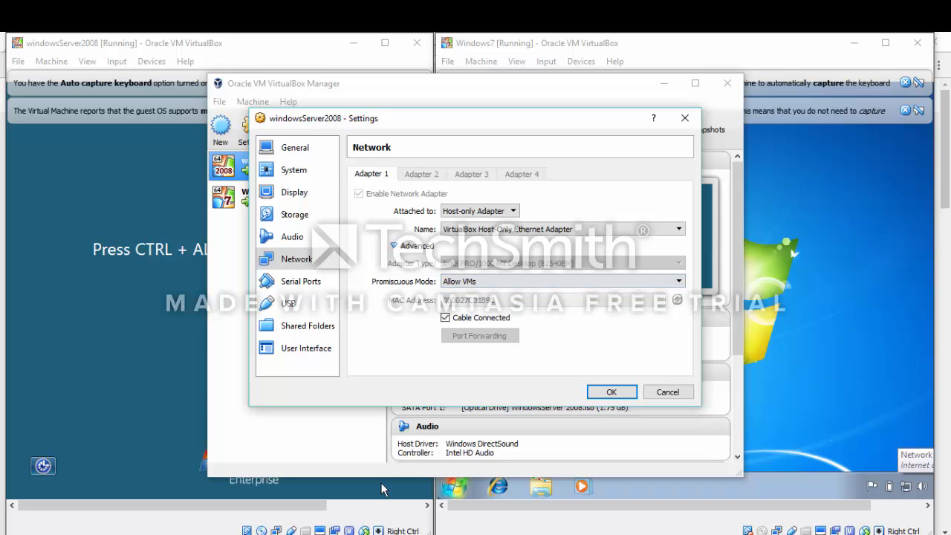
key("Return")
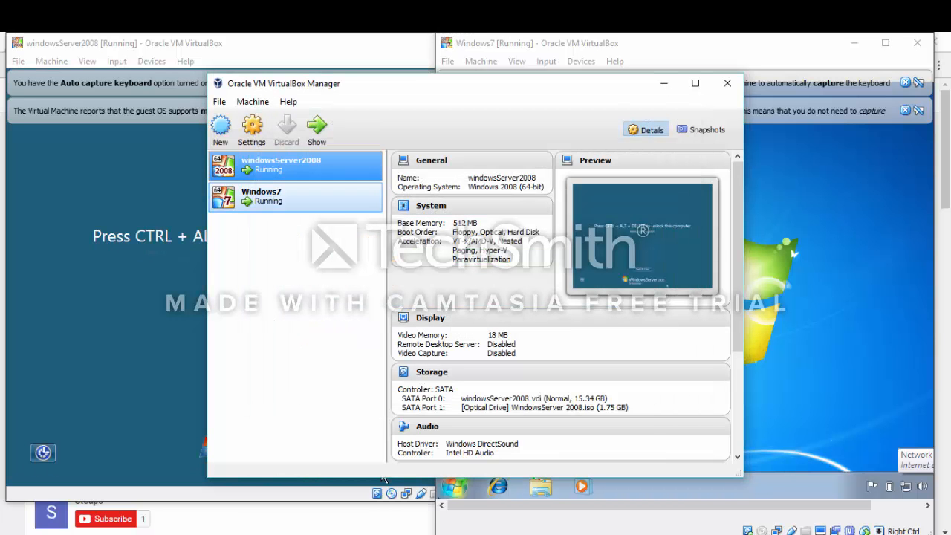
Select Windows7 and set its Adapter 1 to Host-only Adapter with Allow VMs promiscuous mode
key("Down")
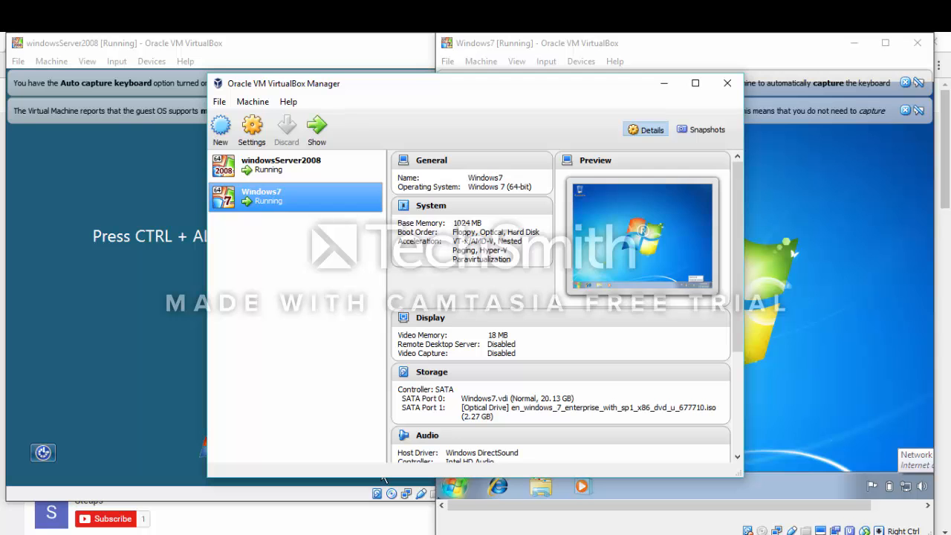
left_click(251, 128)
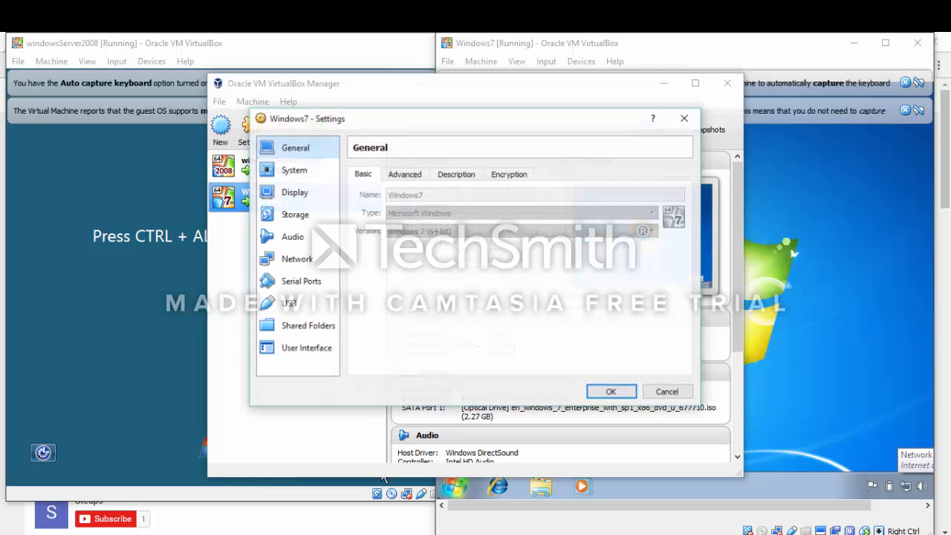
left_click(296, 258)
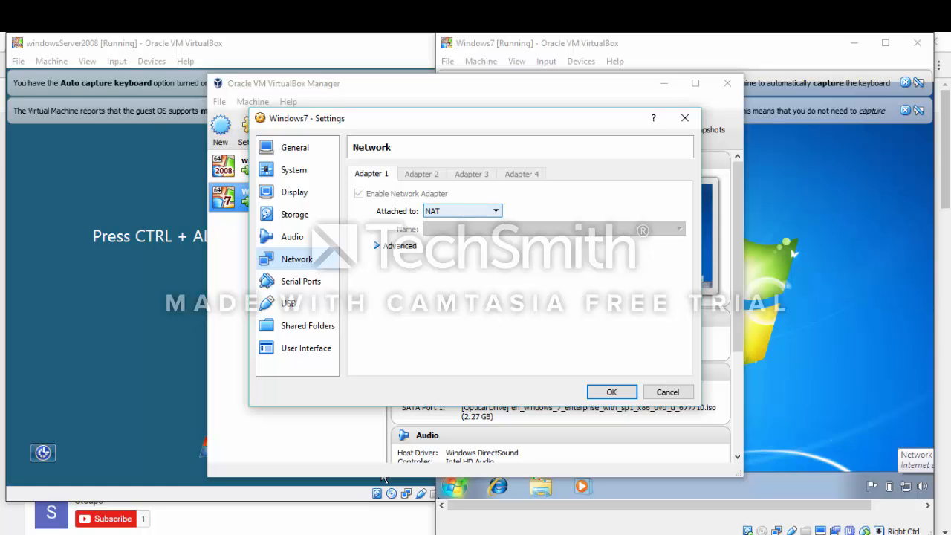
left_click(473, 211)
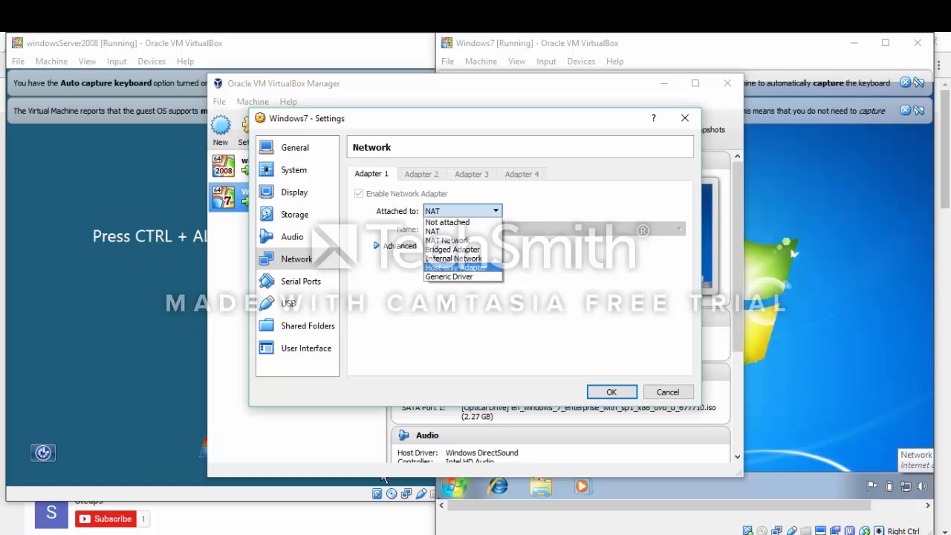
left_click(460, 267)
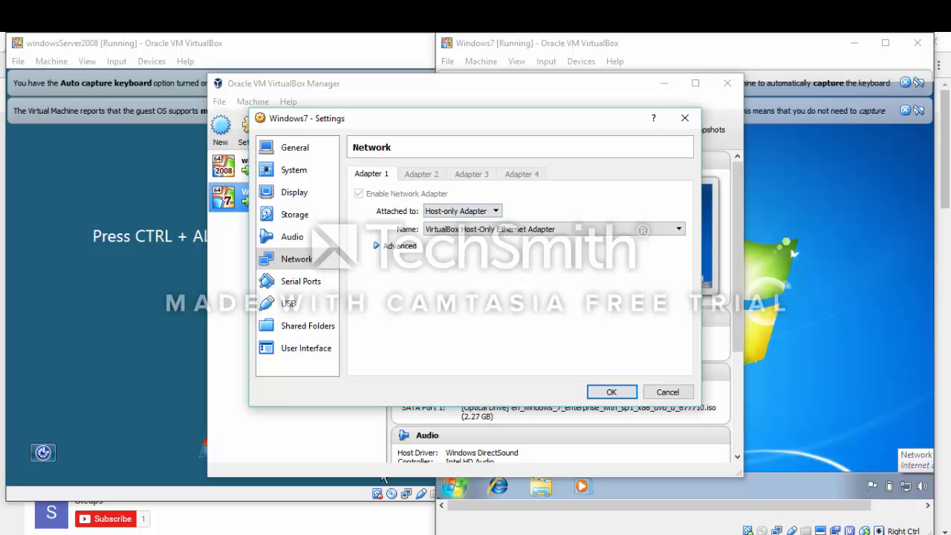
left_click(376, 245)
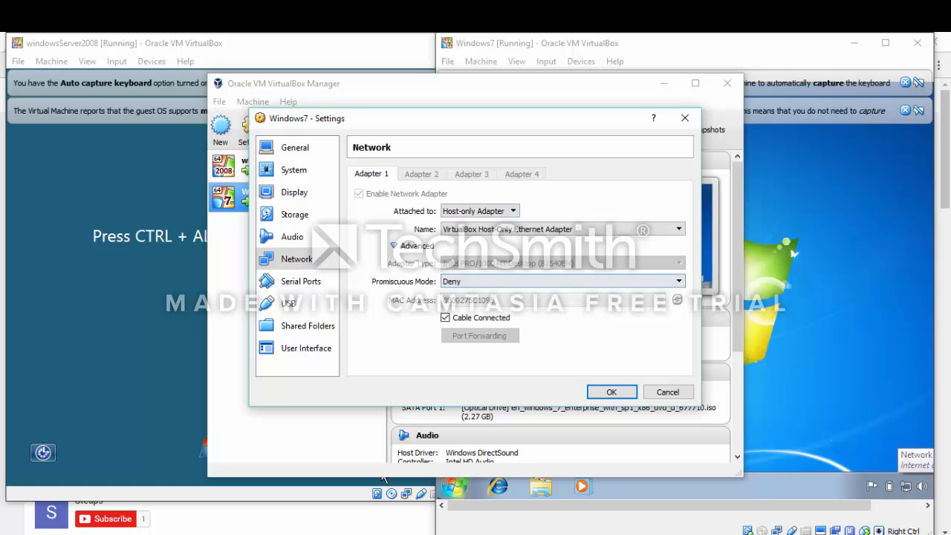
left_click(562, 281)
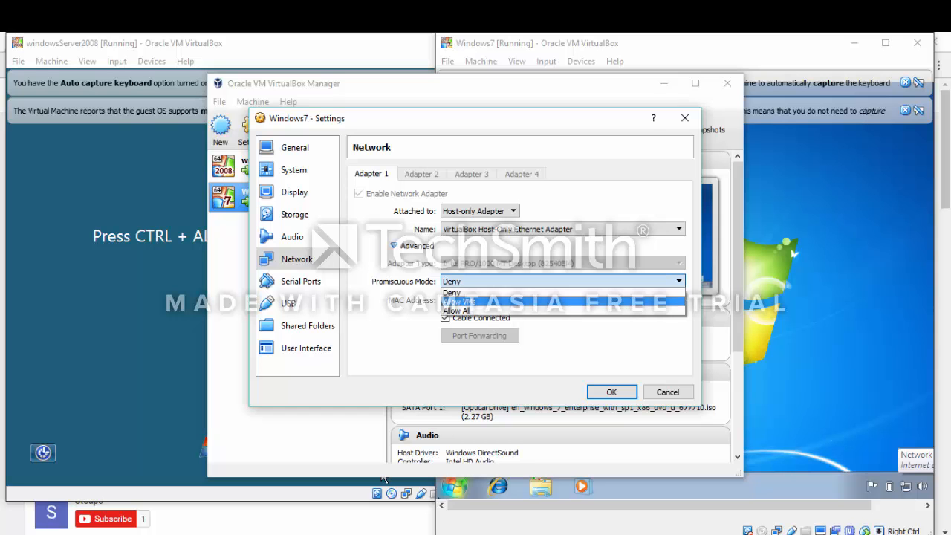
left_click(563, 301)
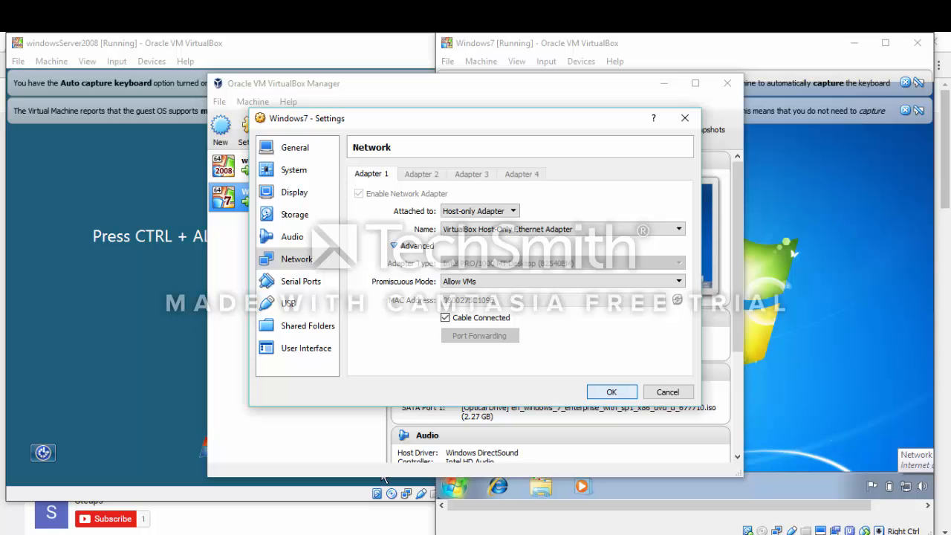
left_click(610, 392)
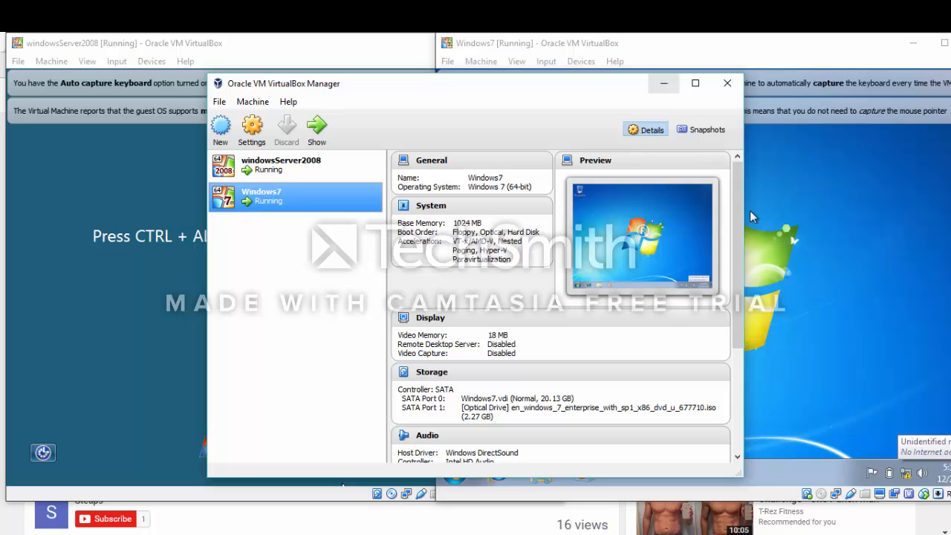
Send Ctrl-Alt-Del to the server VM and log in with the Administrator password
left_click(663, 83)
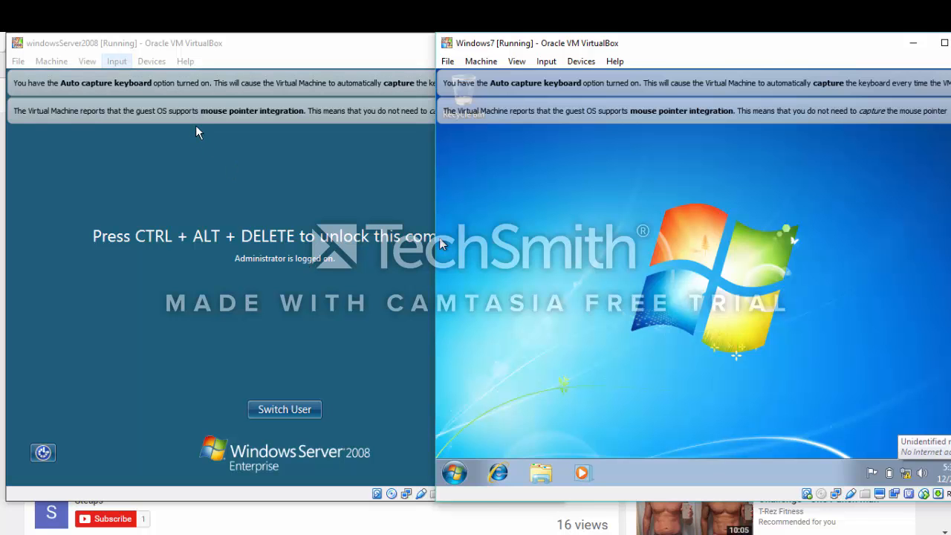
left_click(116, 62)
mouse_move(143, 78)
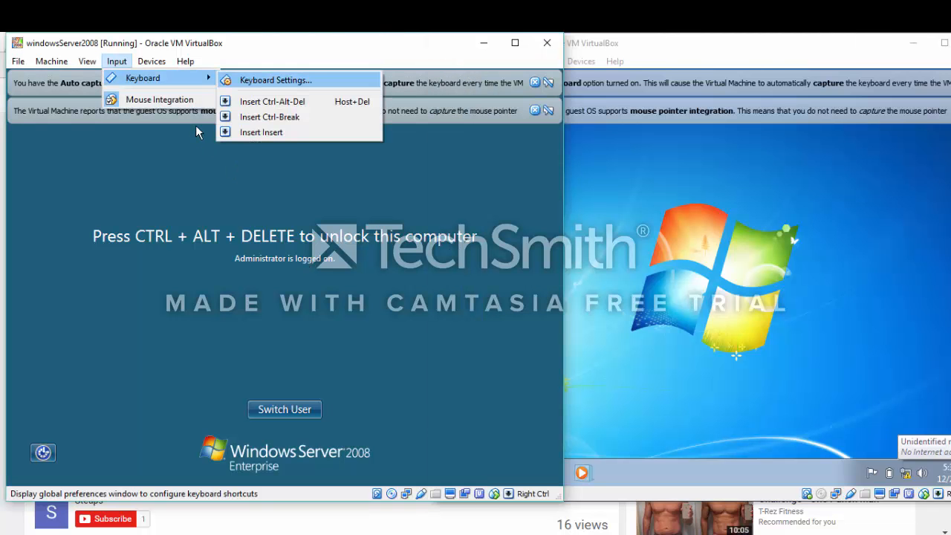
left_click(272, 101)
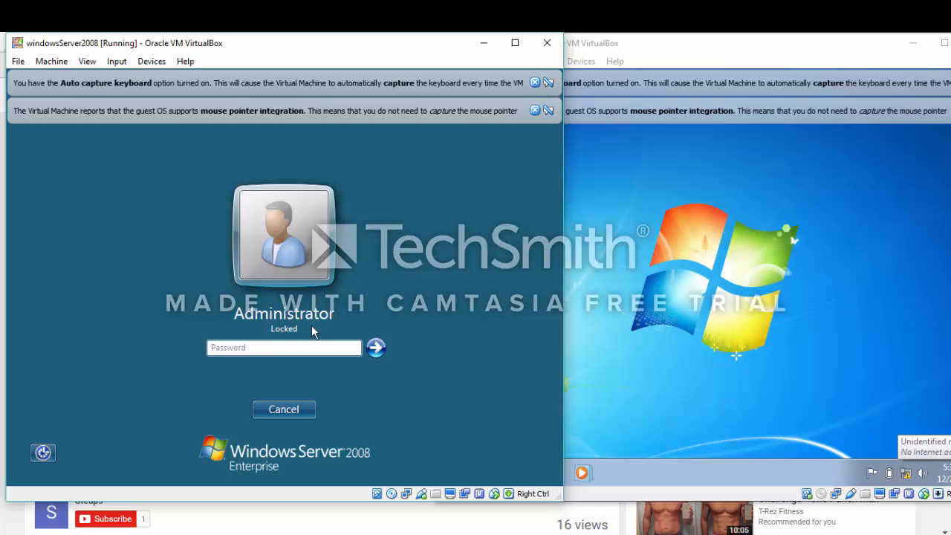
left_click(283, 347)
type("••••••••••••")
key("Return")
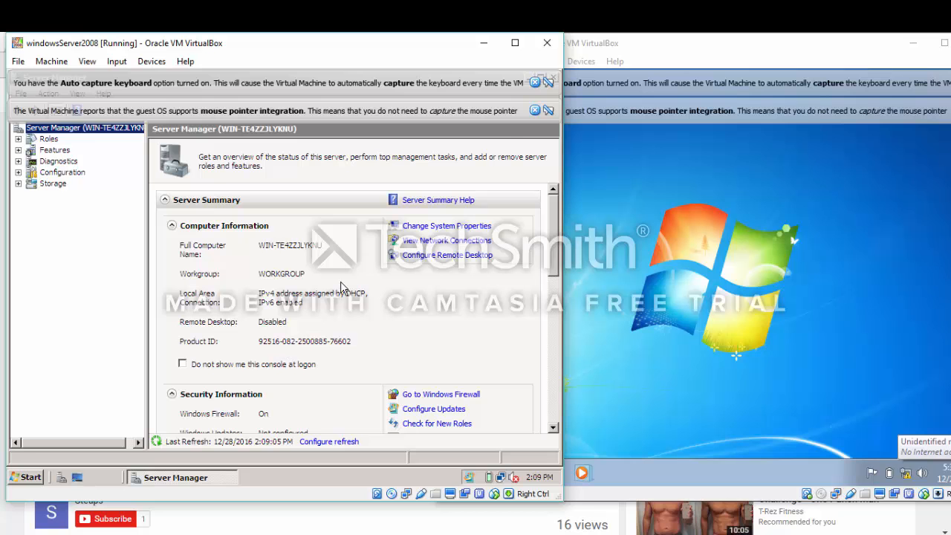
Dismiss the VirtualBox notices and minimize Server Manager
left_click(535, 83)
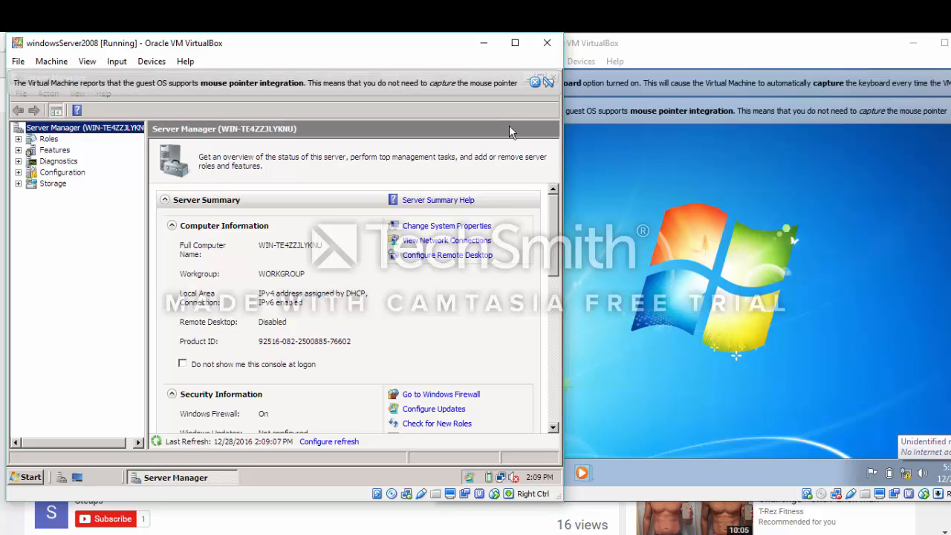
left_click(535, 82)
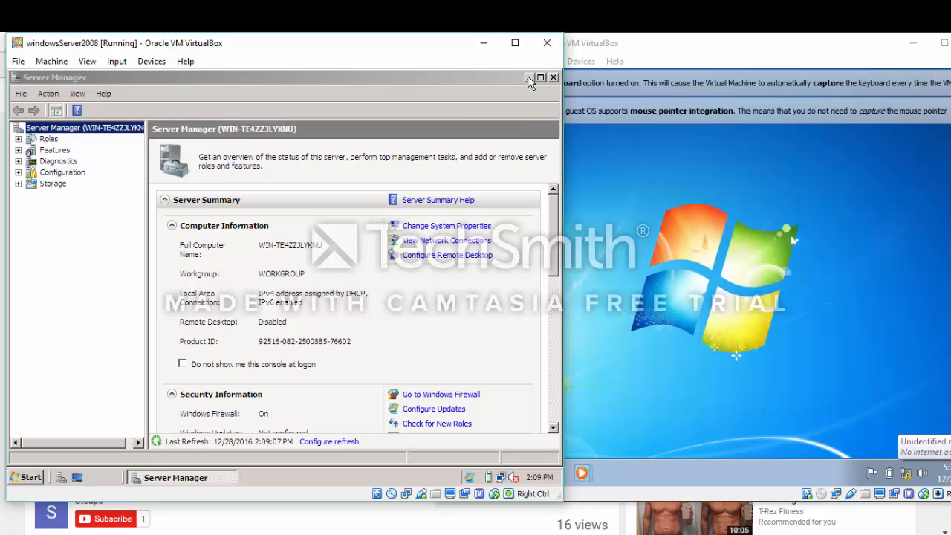
left_click(528, 78)
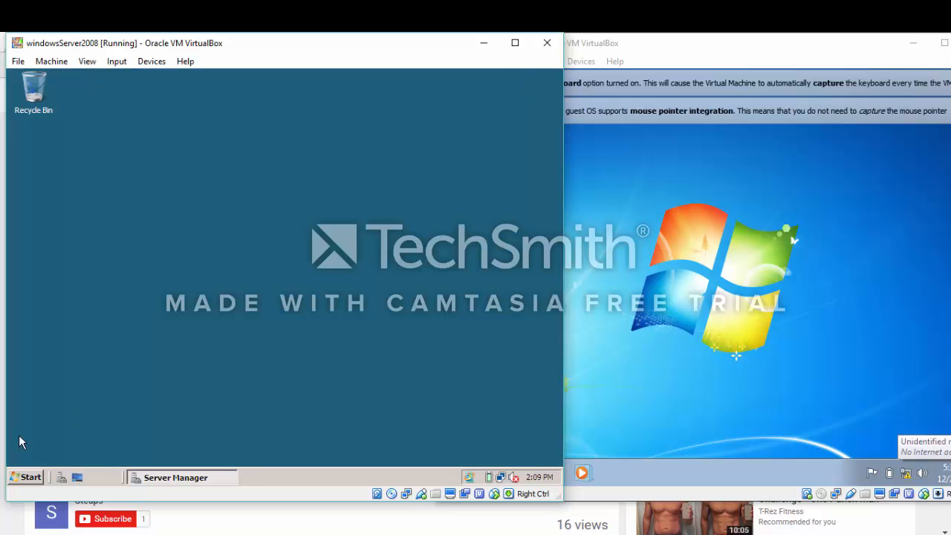
Open the Network and Sharing Center from the Start menu's Network view
left_click(18, 477)
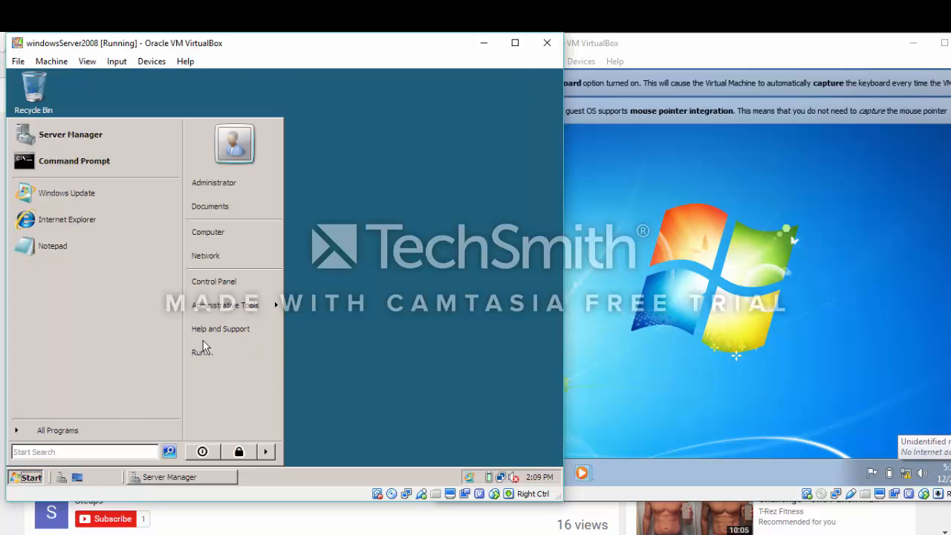
left_click(227, 255)
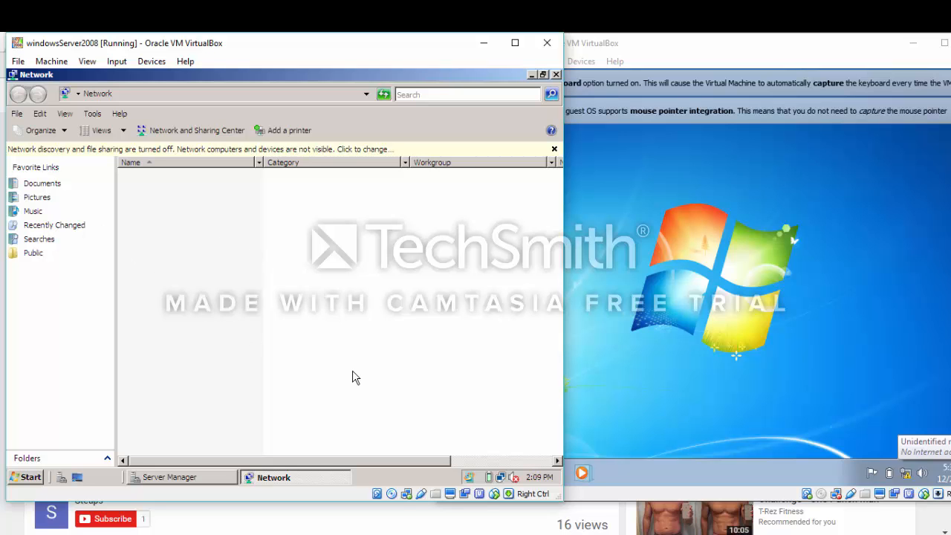
left_click(215, 133)
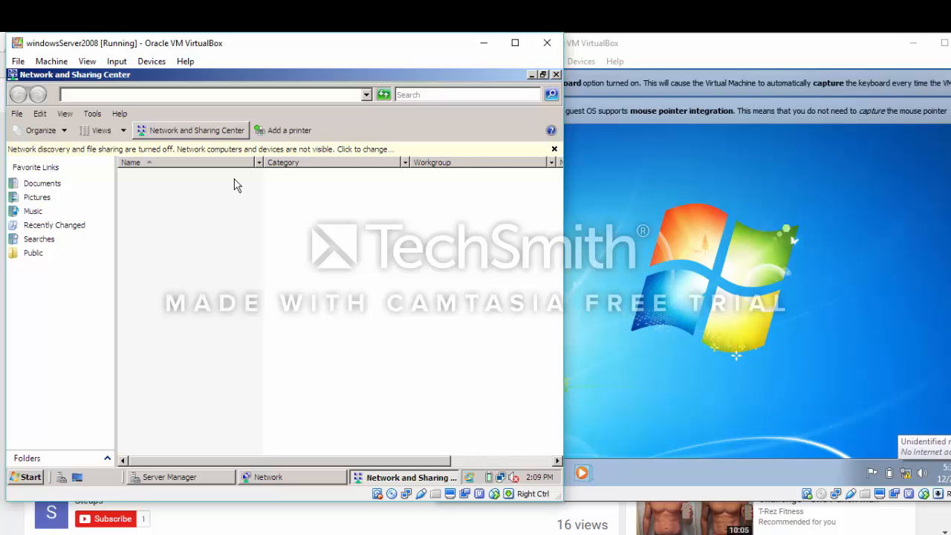
left_click(172, 132)
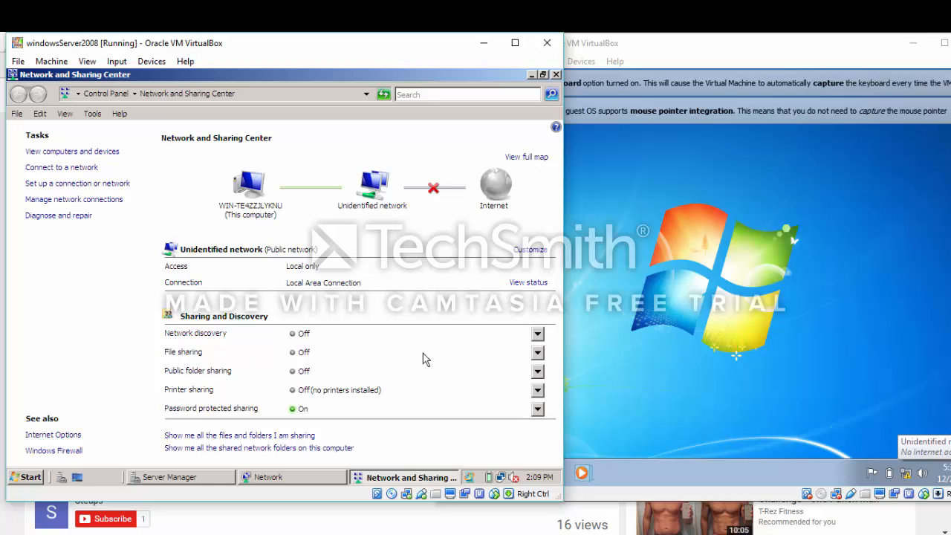
Untick IPv6 in the Local Area Connection properties and open its IPv4 settings
left_click(76, 200)
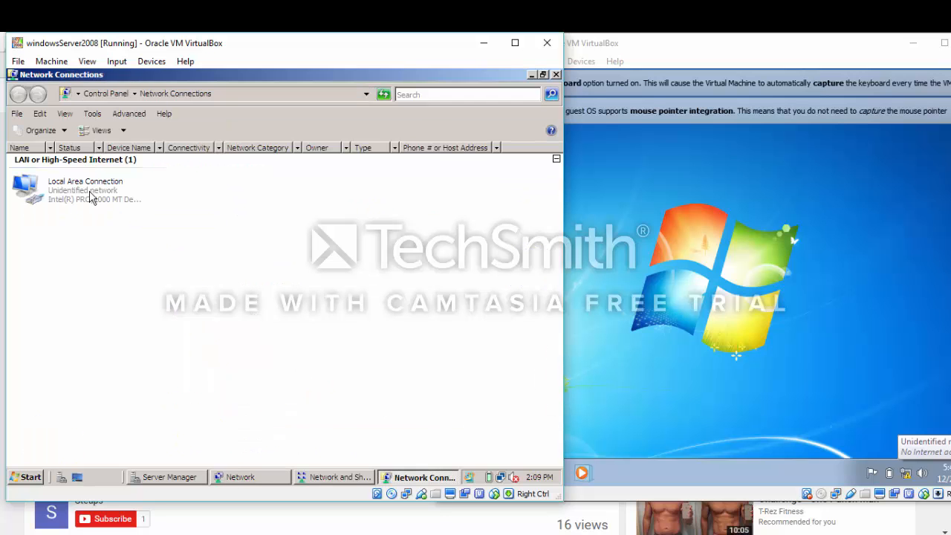
left_click(92, 197)
right_click(92, 196)
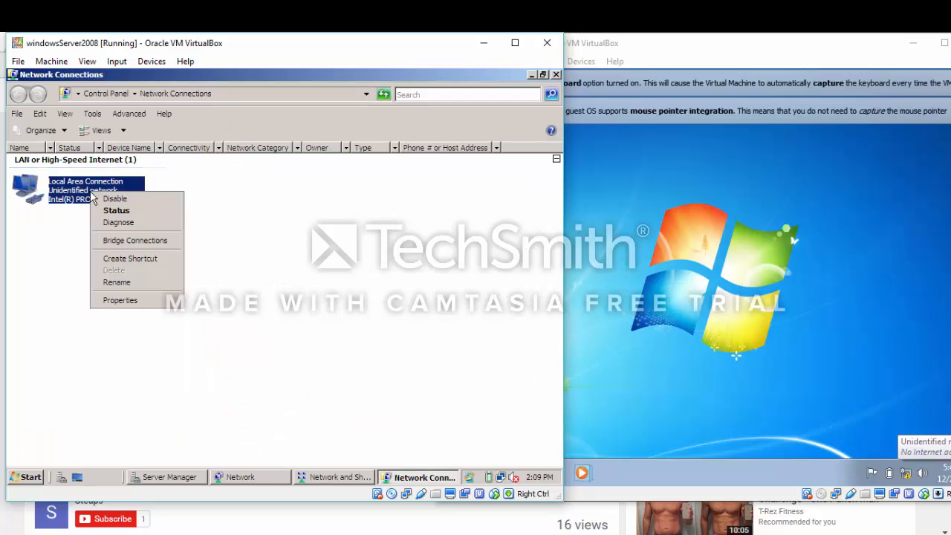
left_click(121, 300)
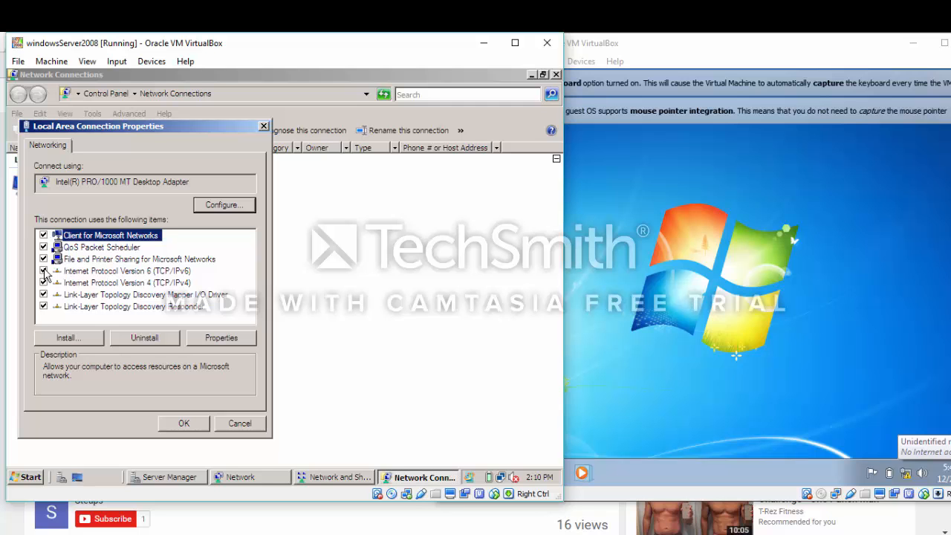
left_click(43, 271)
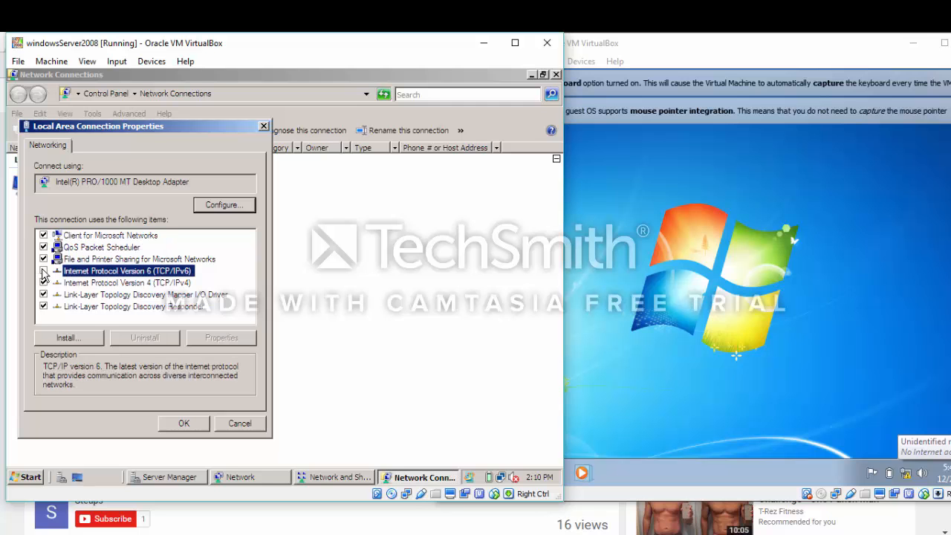
double_click(125, 283)
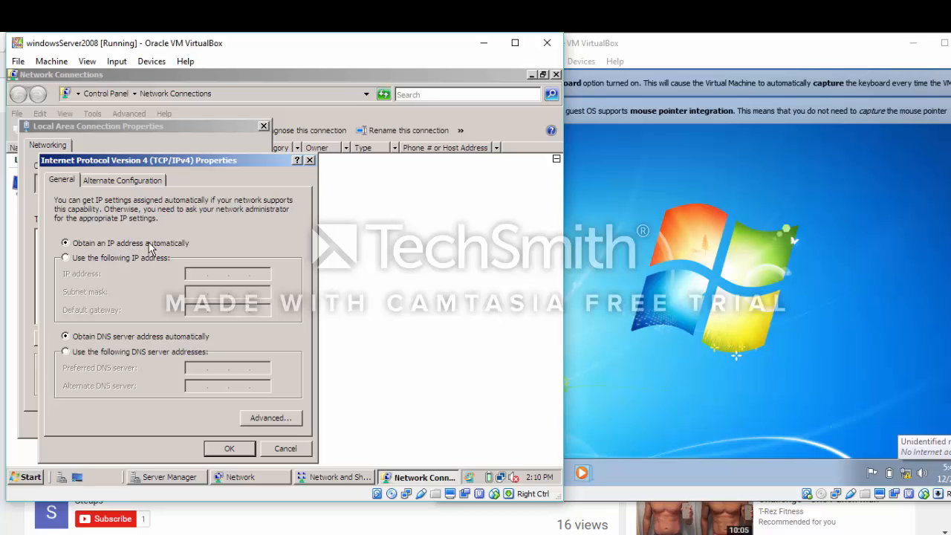
Assign the static IP 192.168.0.1 with subnet mask 255.255.255.0
left_click(67, 258)
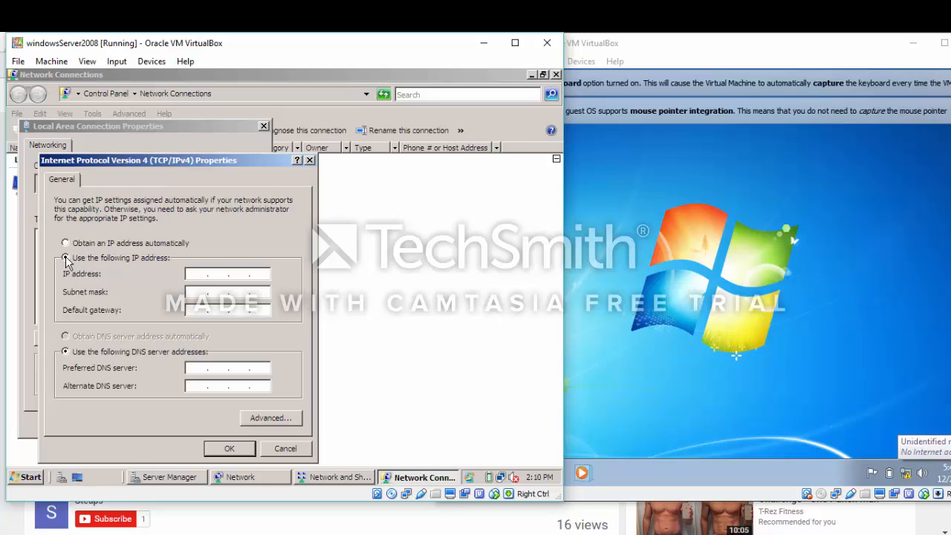
left_click(193, 274)
type("192 . 168 . 0 . 1")
key("Return")
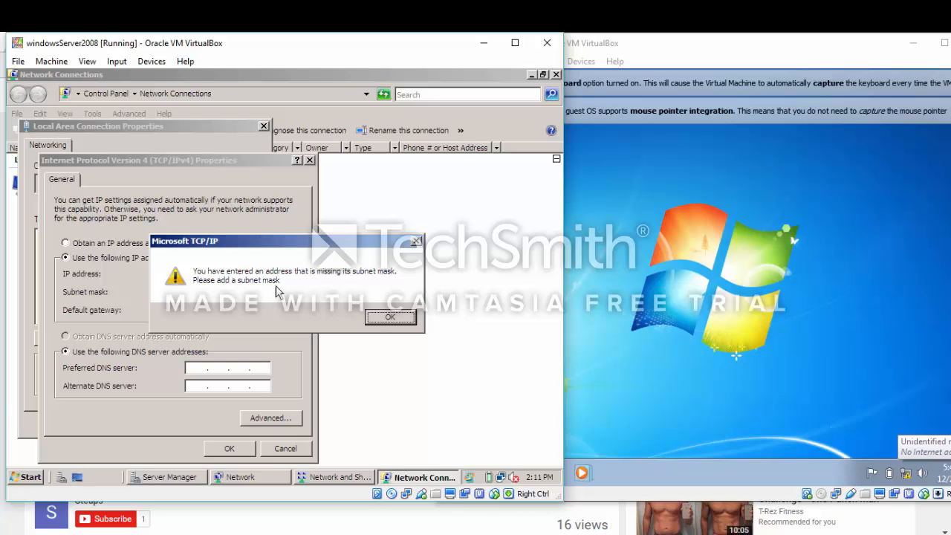
left_click(386, 318)
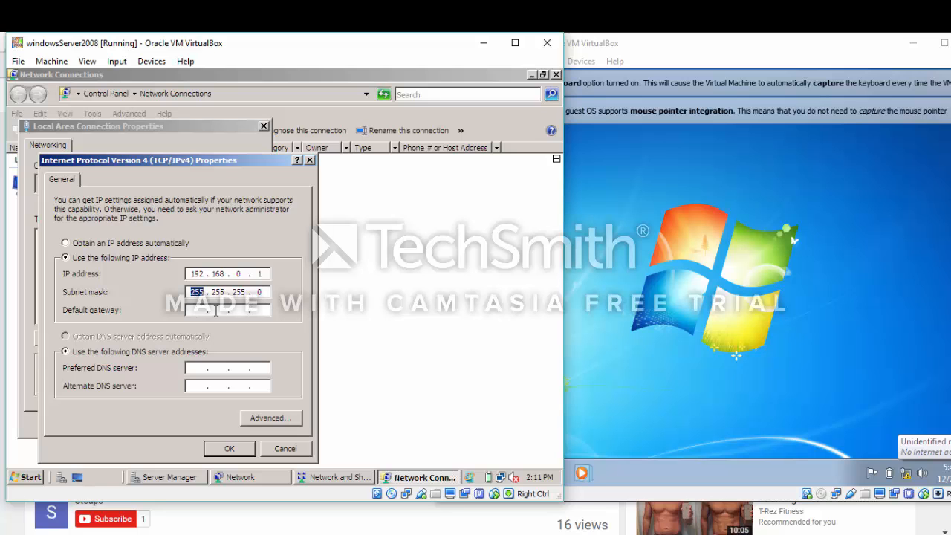
Set the preferred DNS server to 192.168.0.1 and save the IPv4 settings
left_click(193, 367)
type("192 . 168 . 0 . 1")
left_click(228, 449)
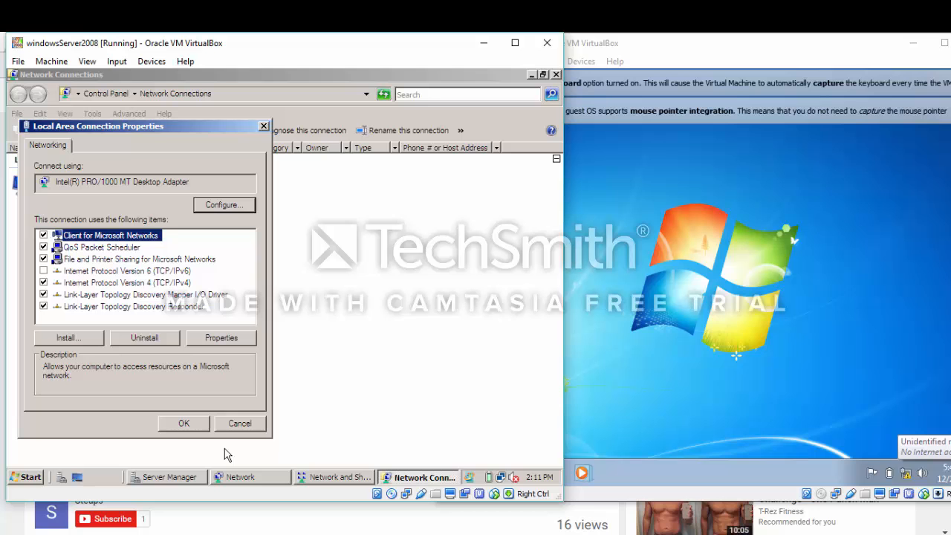
Apply the connection properties and close the Network Connections and Network windows
left_click(185, 422)
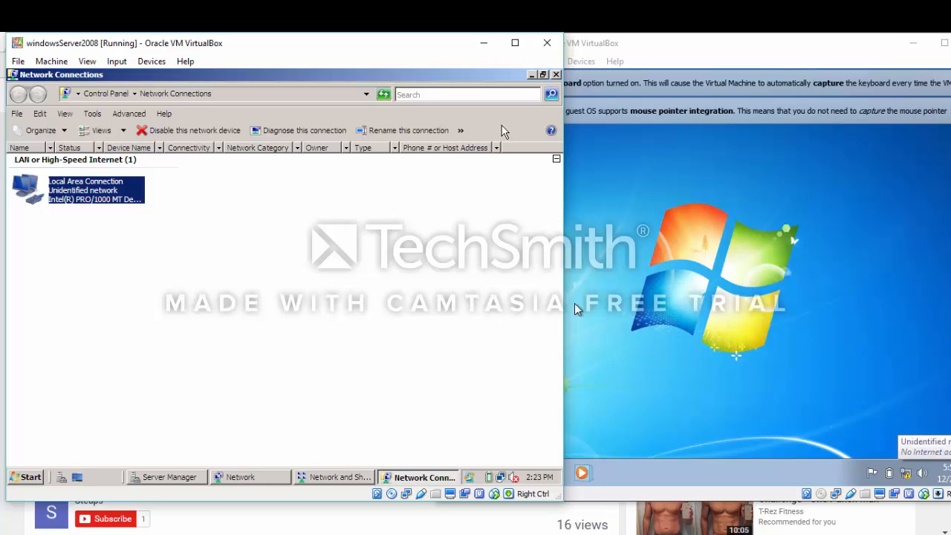
left_click(554, 75)
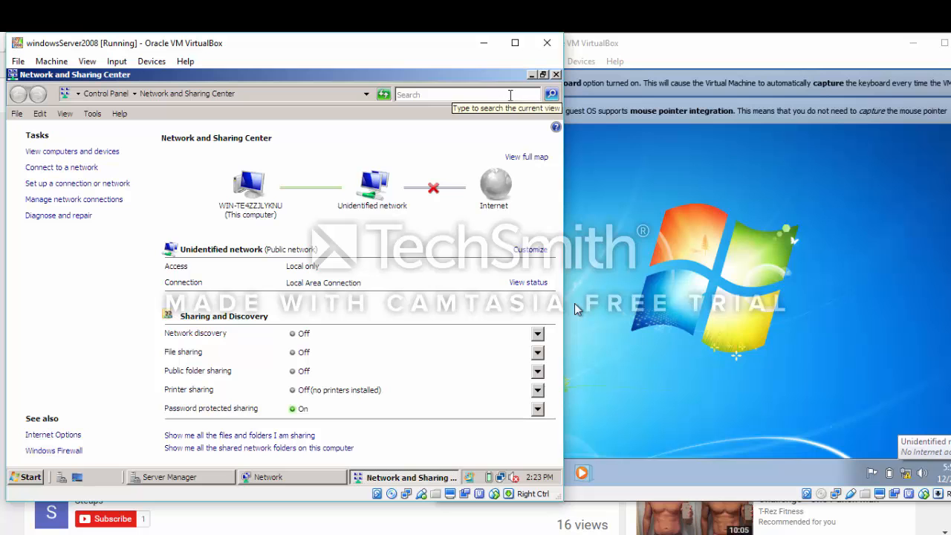
left_click(531, 75)
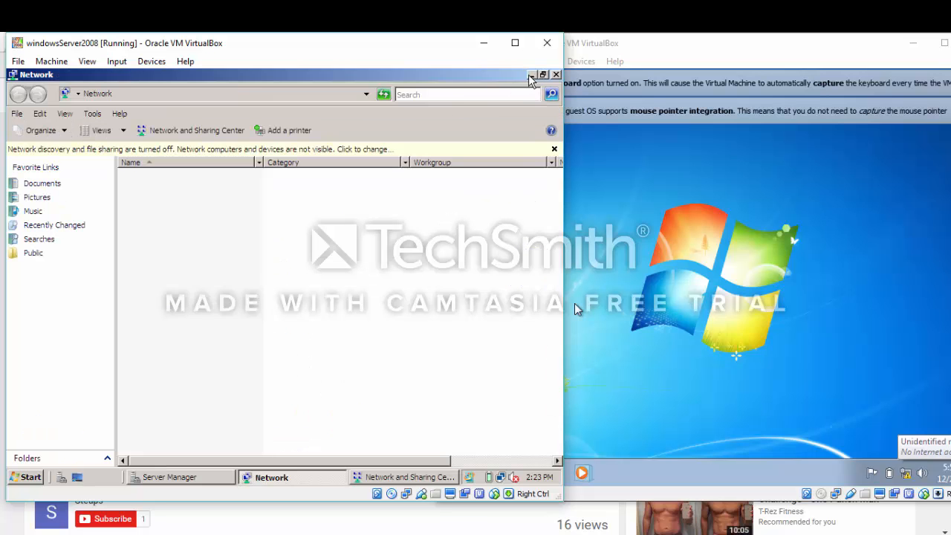
left_click(555, 75)
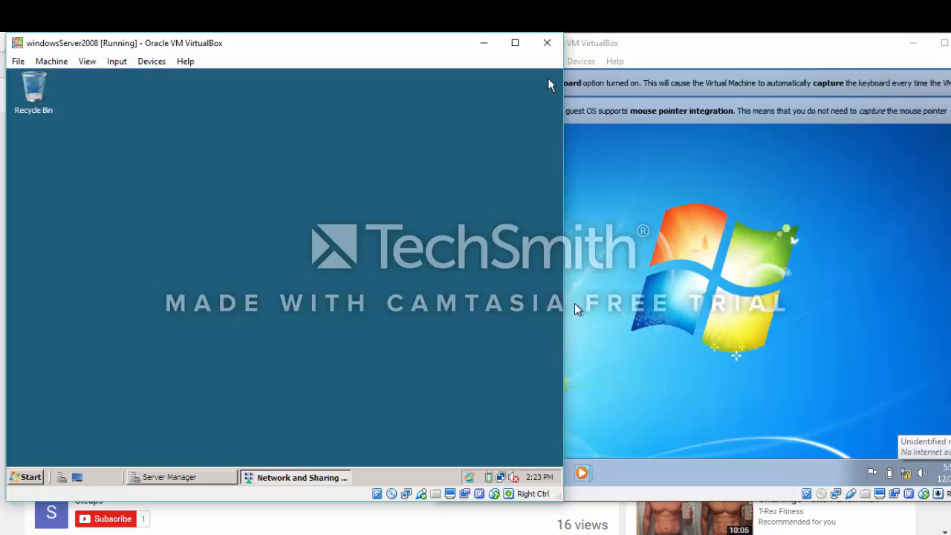
Open the System properties for Computer from the Start menu
left_click(29, 476)
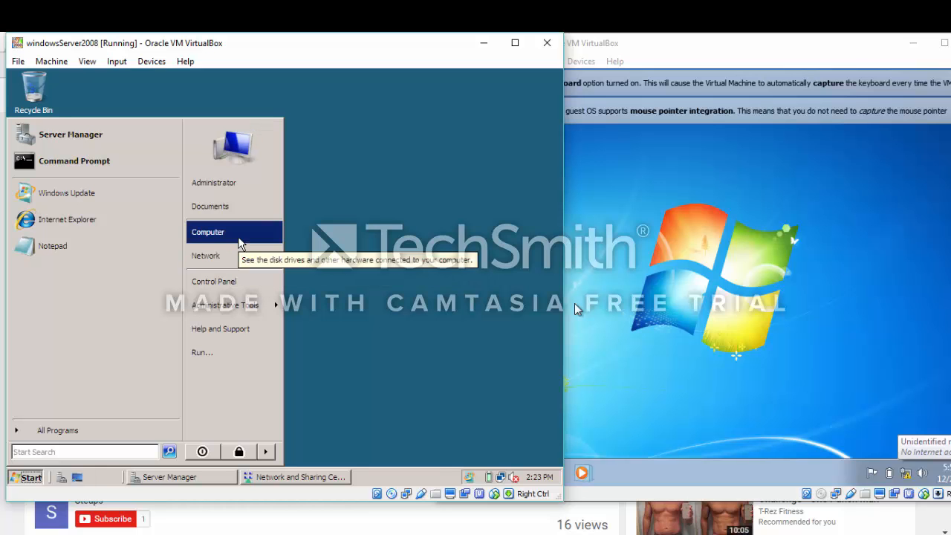
right_click(240, 244)
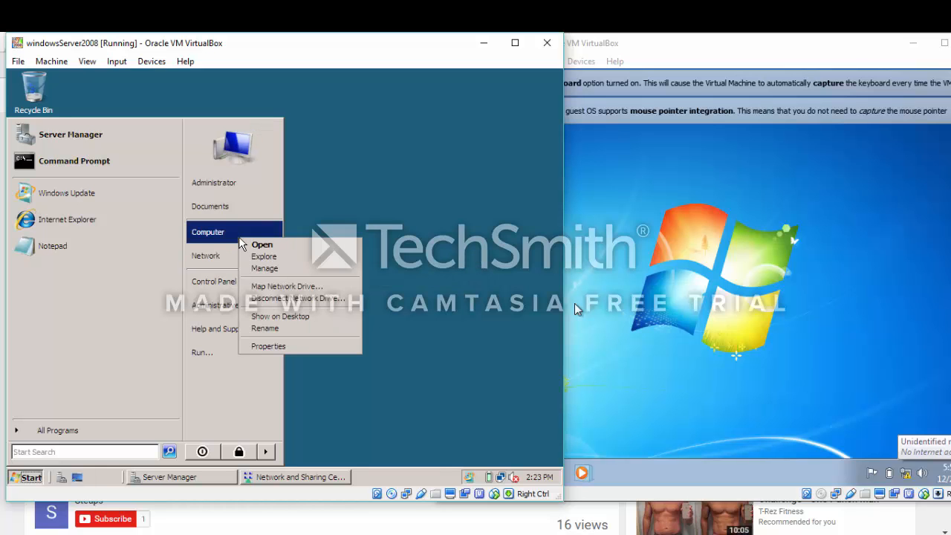
left_click(289, 346)
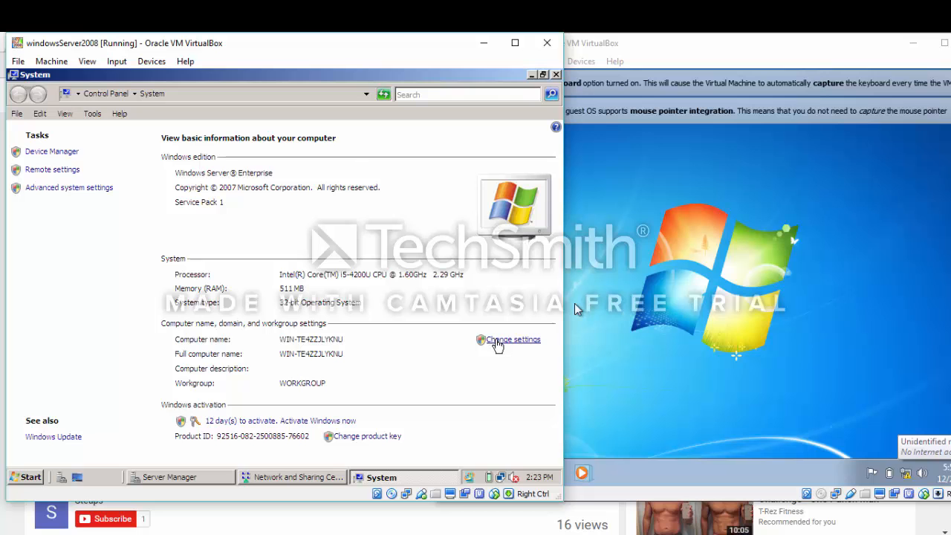
Change the computer name from WIN-TE4ZZJLYKNU to SERVER-PC and acknowledge the restart notice
left_click(495, 342)
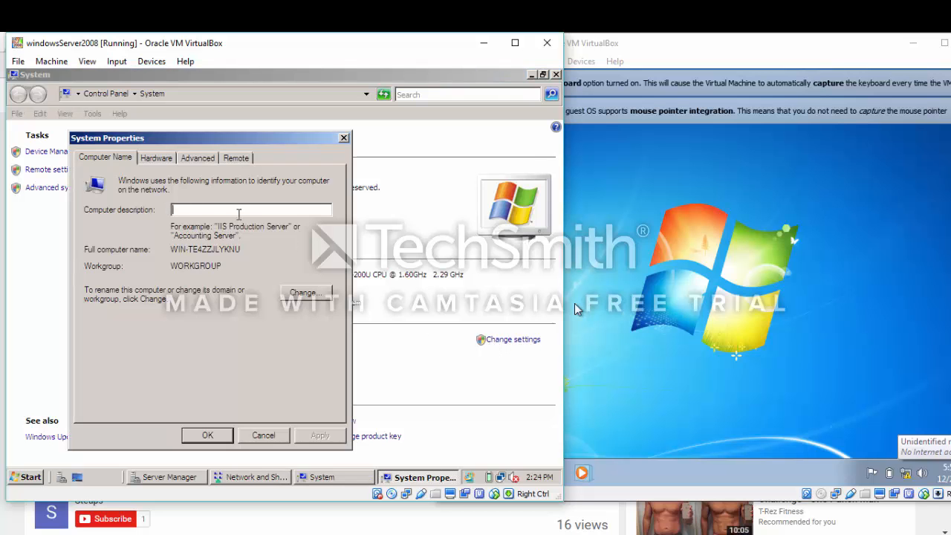
left_click(309, 294)
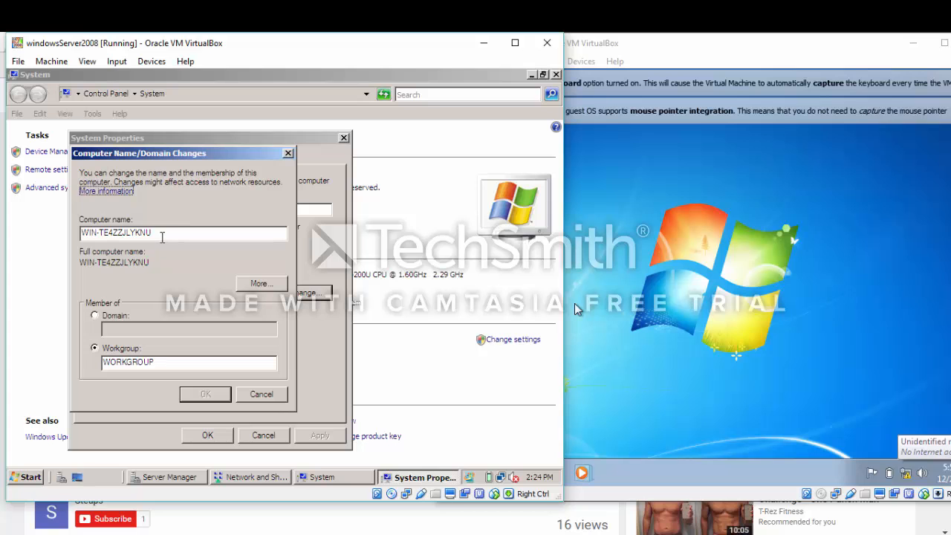
left_click_drag(158, 234, 71, 242)
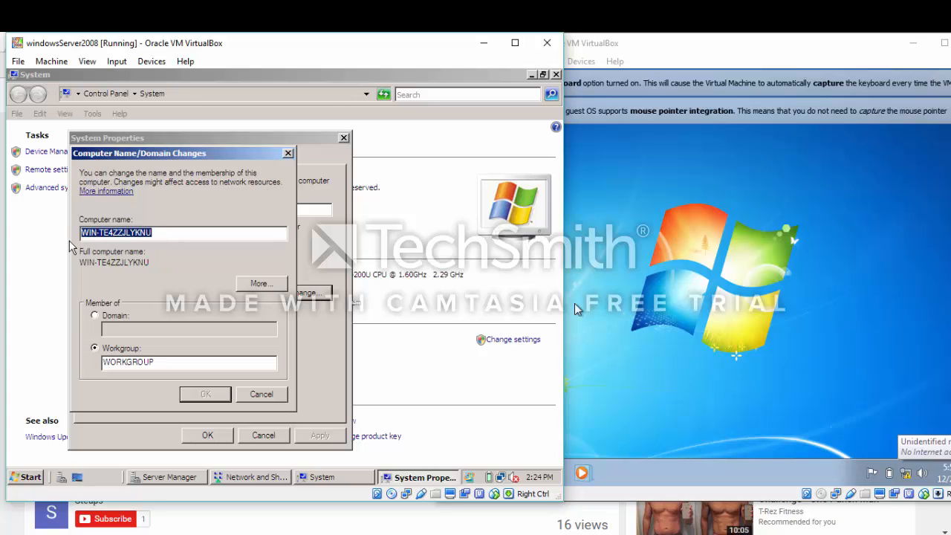
type("Se")
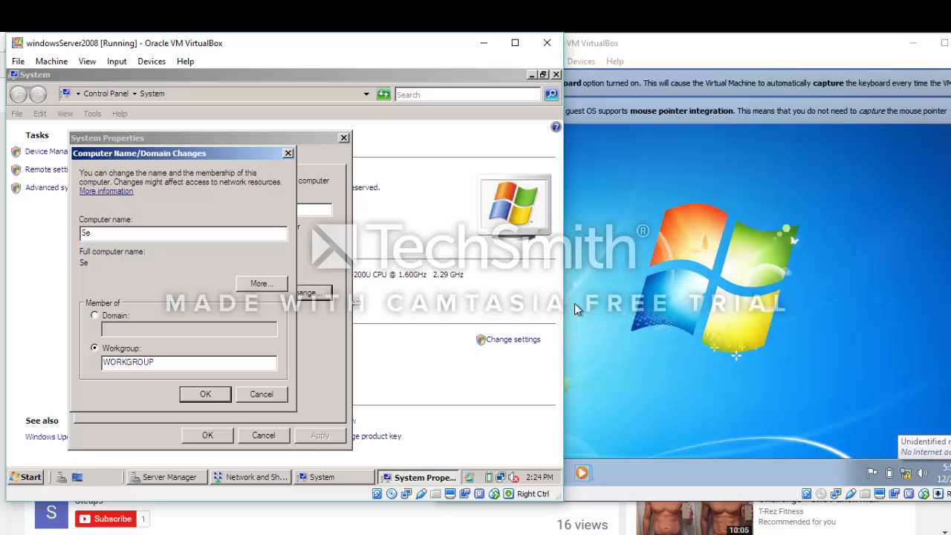
type("ER")
key("BackSpace")
key("BackSpace")
key("BackSpace")
type("SERVER")
type("-PC")
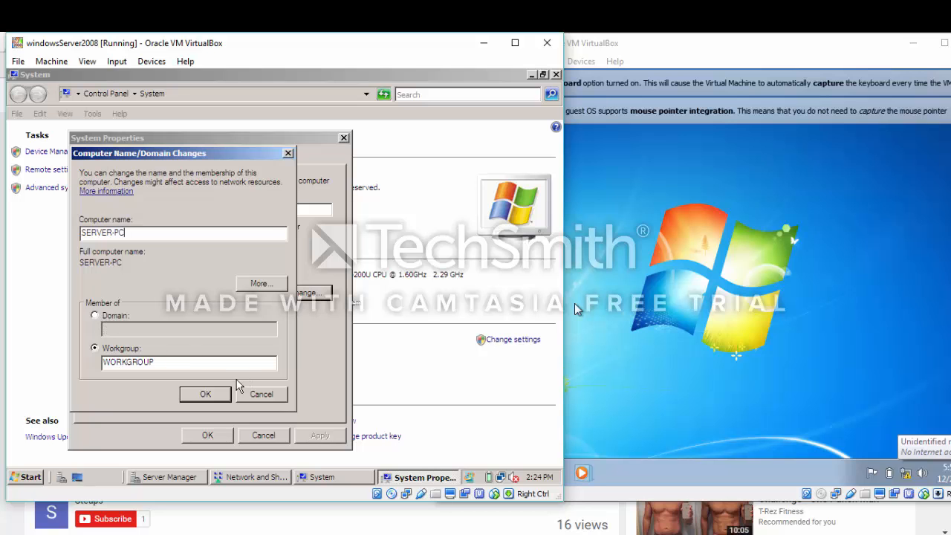
left_click(209, 394)
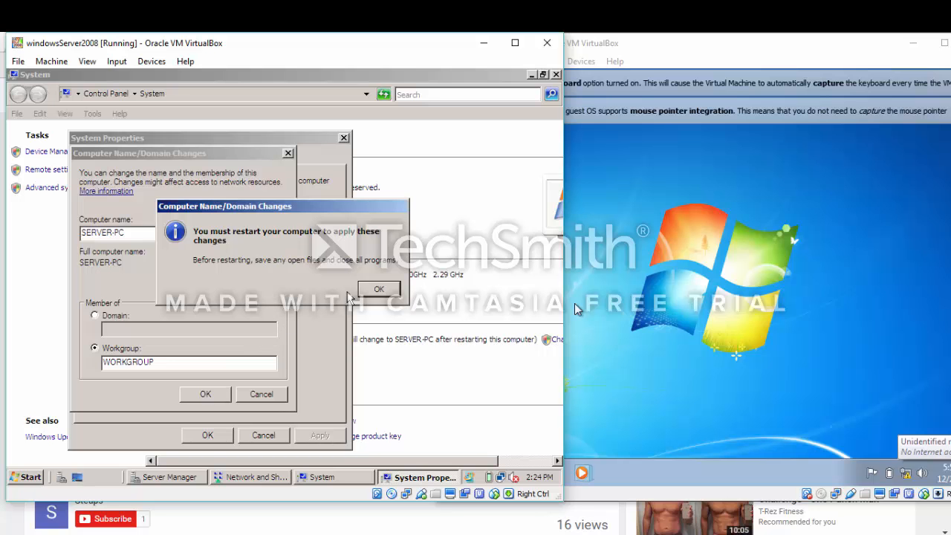
left_click(378, 289)
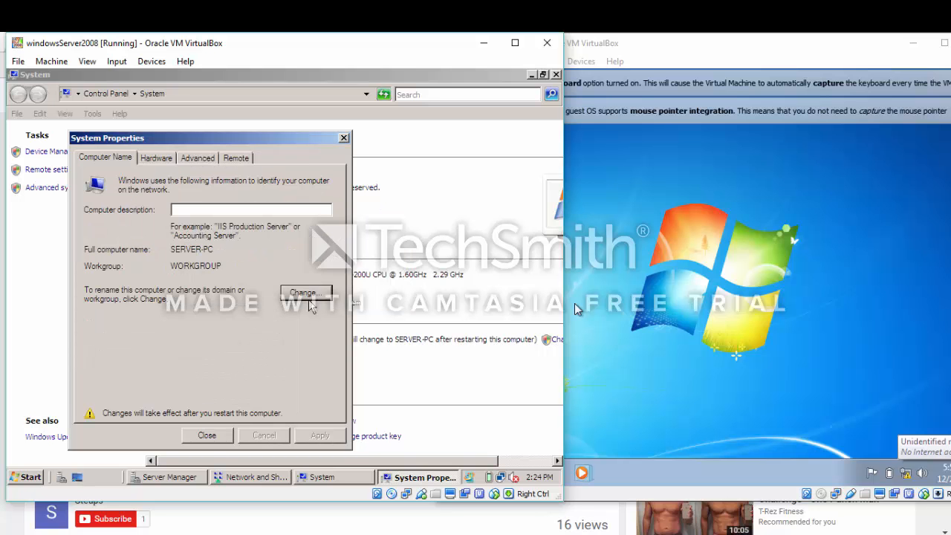
left_click(215, 442)
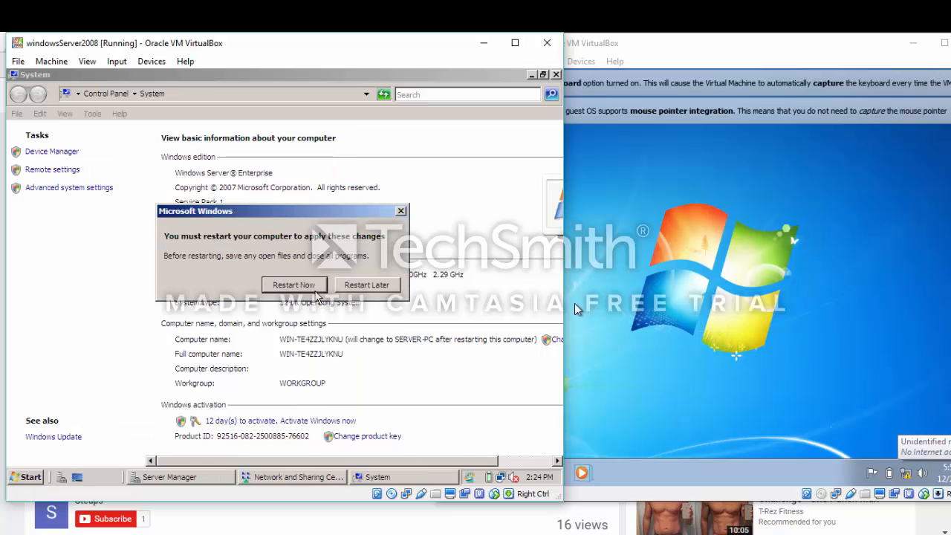
Restart the server as SERVER-PC, then search the Start menu for dcpromo
left_click(310, 288)
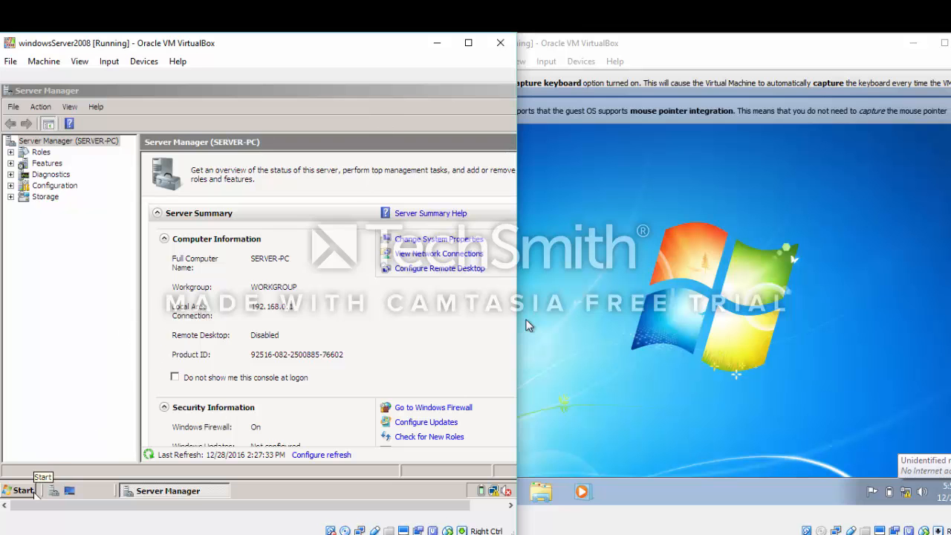
left_click(33, 492)
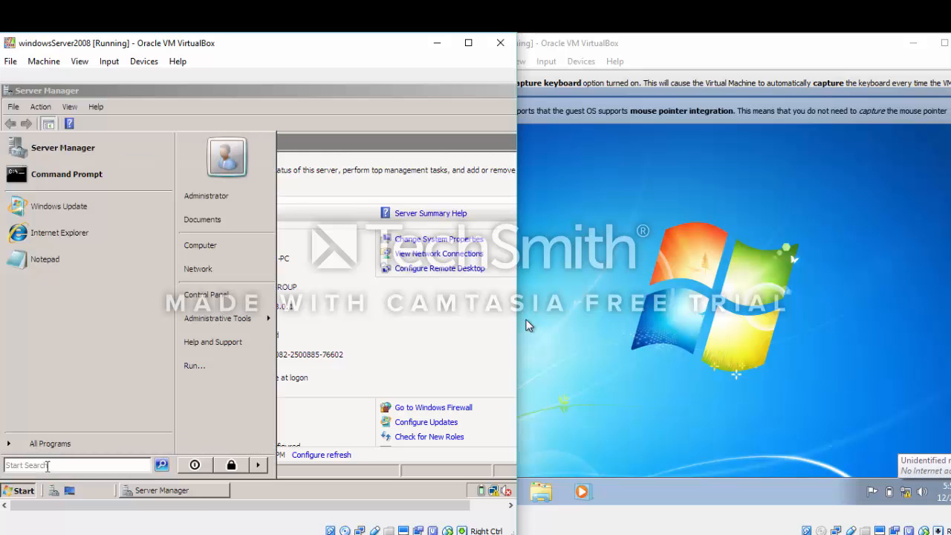
left_click(47, 465)
type("dc")
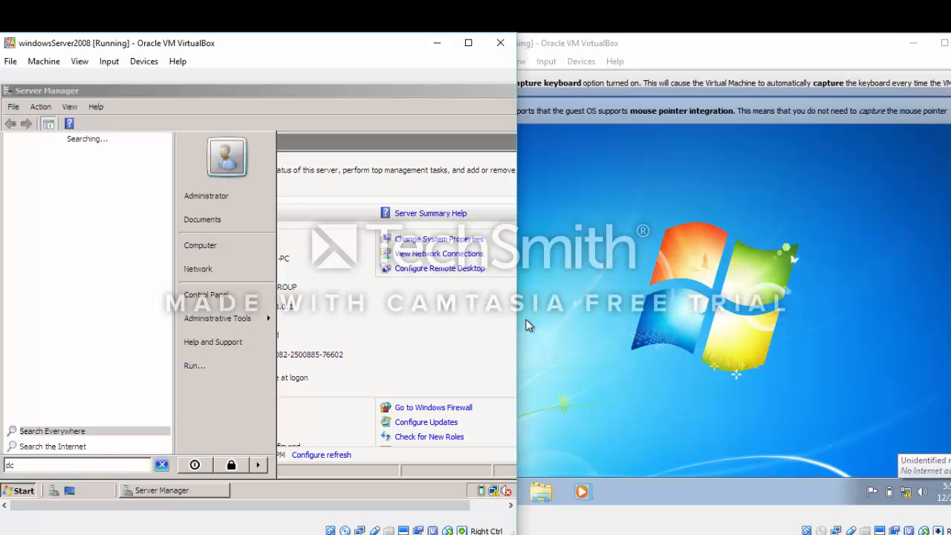
type("pr")
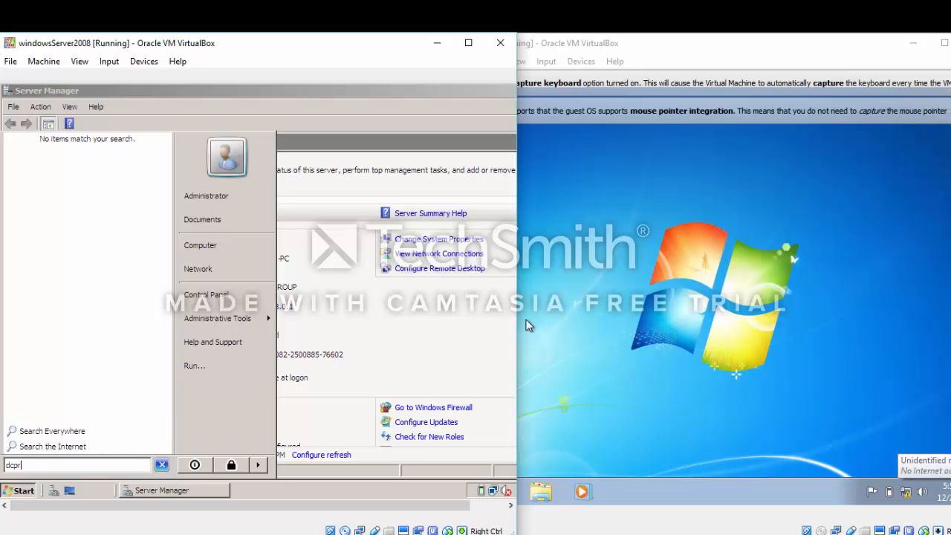
type("omo")
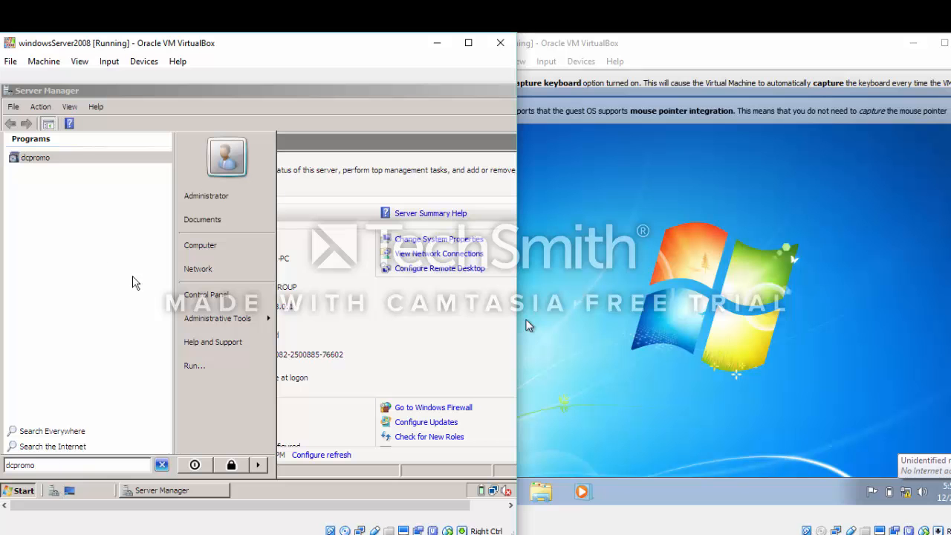
Run dcpromo on the Server 2008 VM to bring up the AD DS Installation Wizard welcome page
left_click(55, 159)
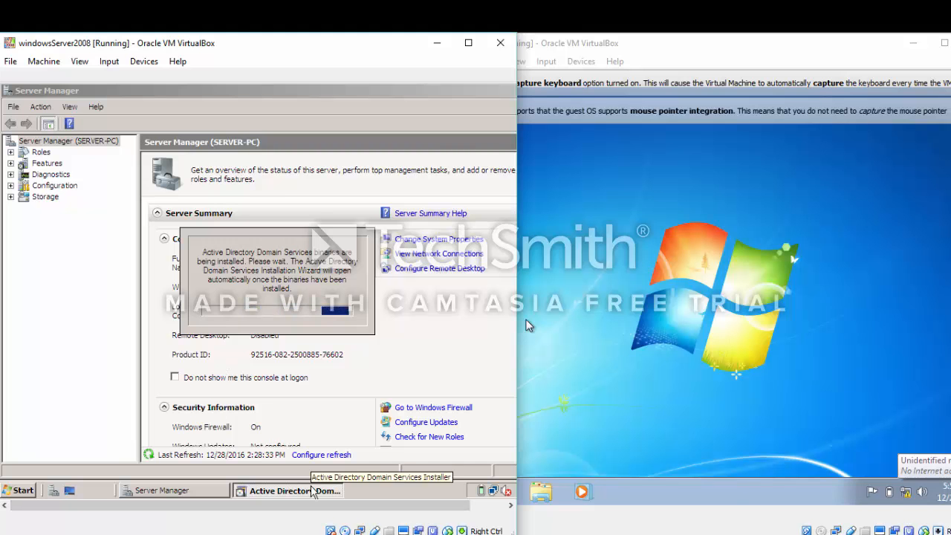
left_click(525, 326)
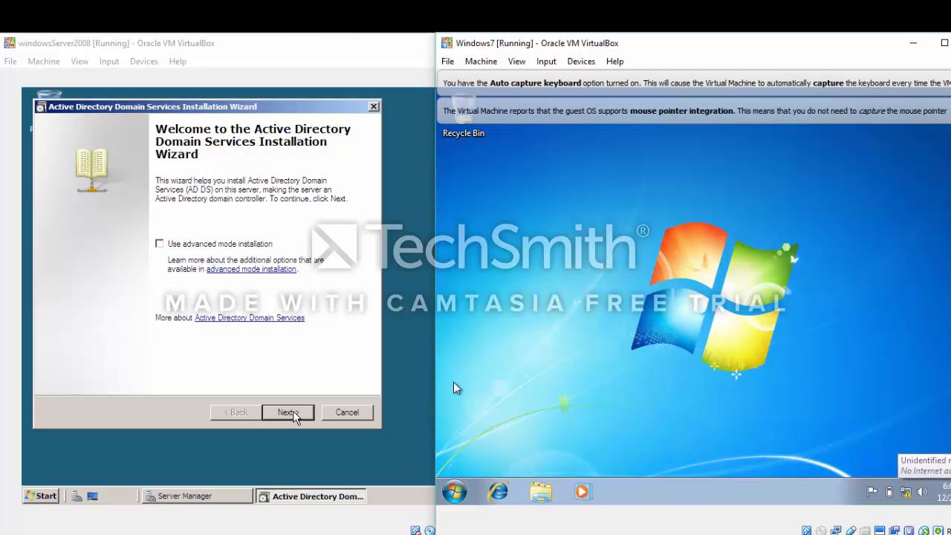
Pass the welcome and compatibility pages and choose 'Create a new domain in a new forest'
left_click(295, 415)
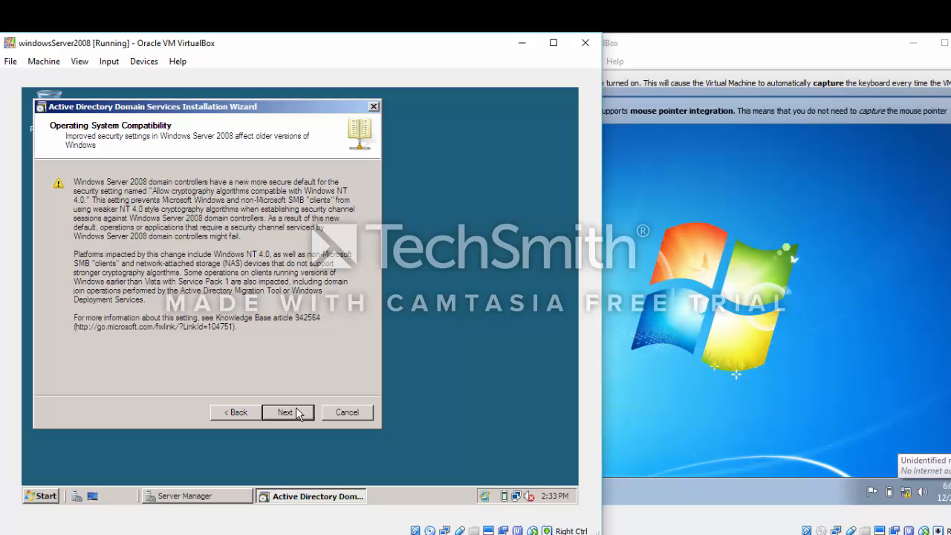
left_click(297, 414)
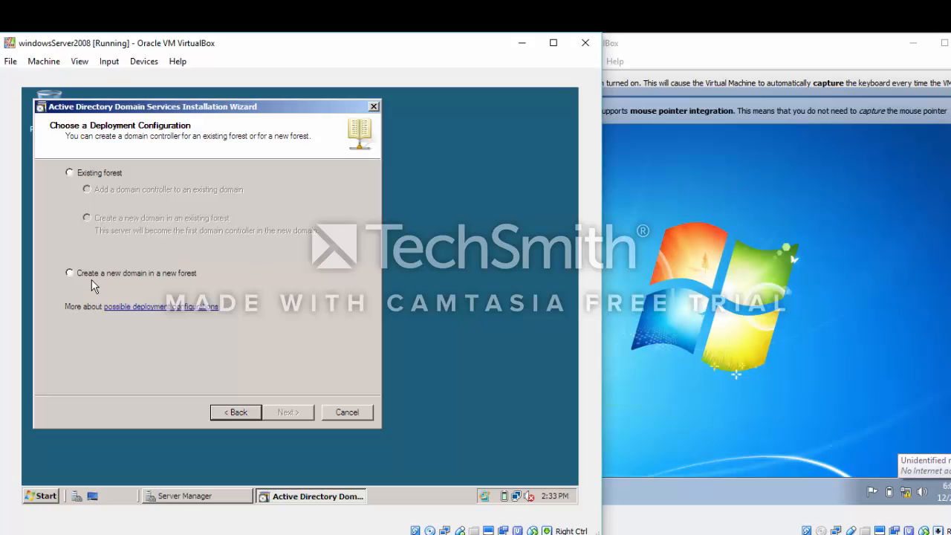
left_click(69, 273)
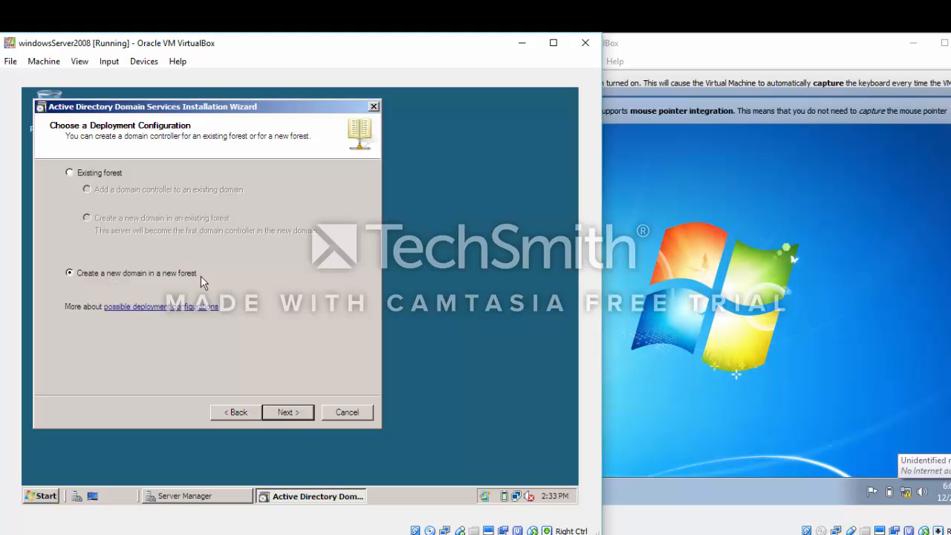
left_click(294, 418)
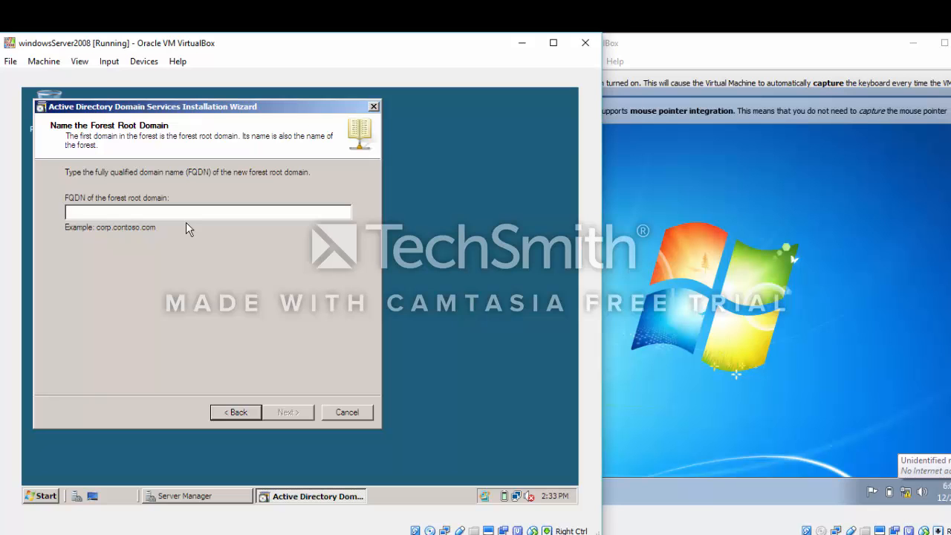
Enter GYASIF.COM as the forest root domain FQDN and let the name checks complete
type("gy")
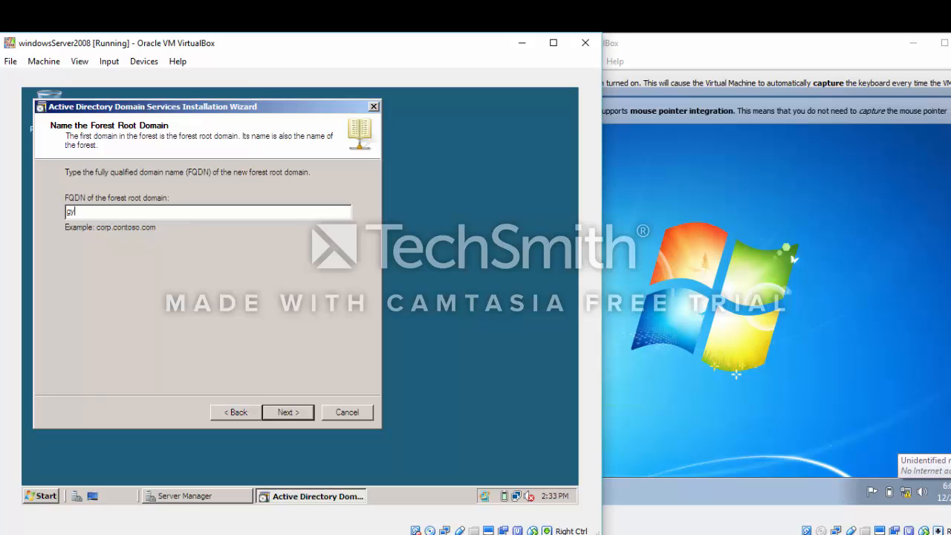
key("BackSpace")
key("BackSpace")
type("GY")
left_click(286, 412)
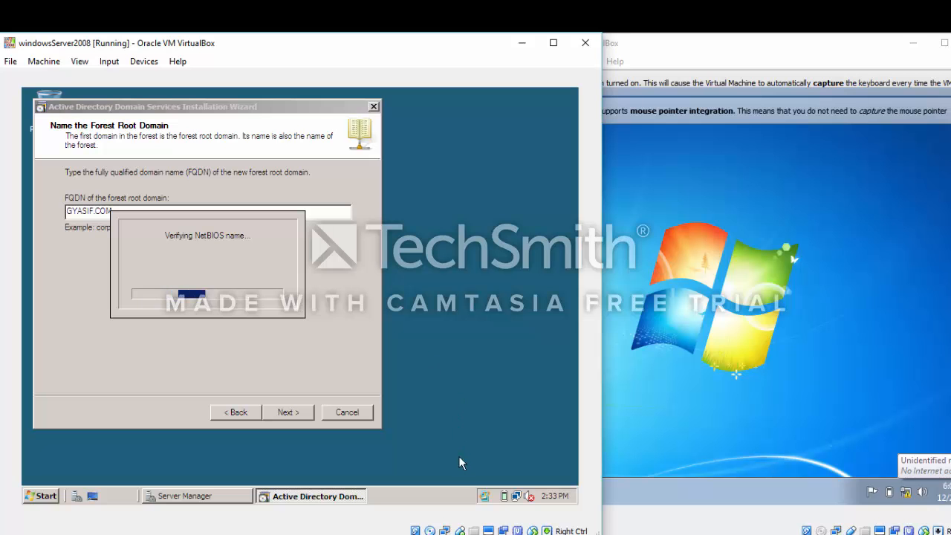
mouse_move(427, 532)
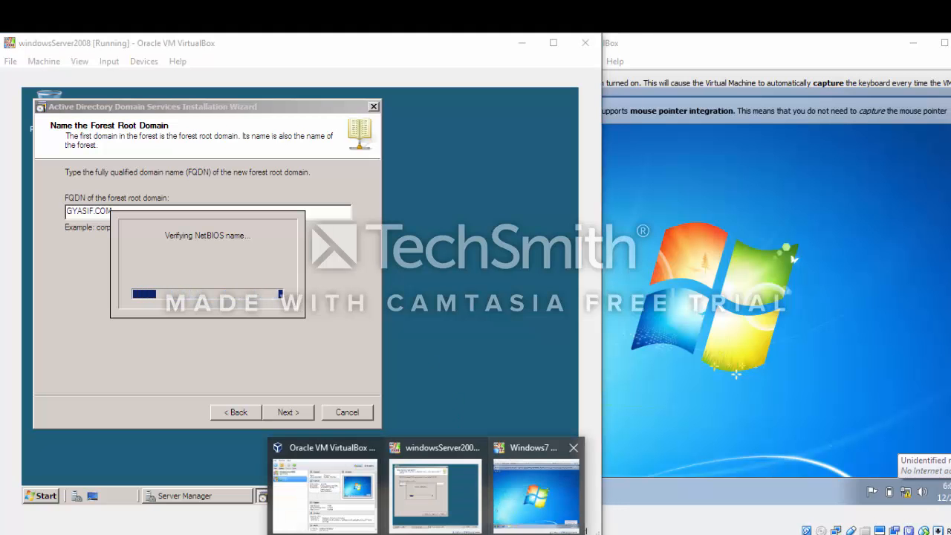
left_click(460, 533)
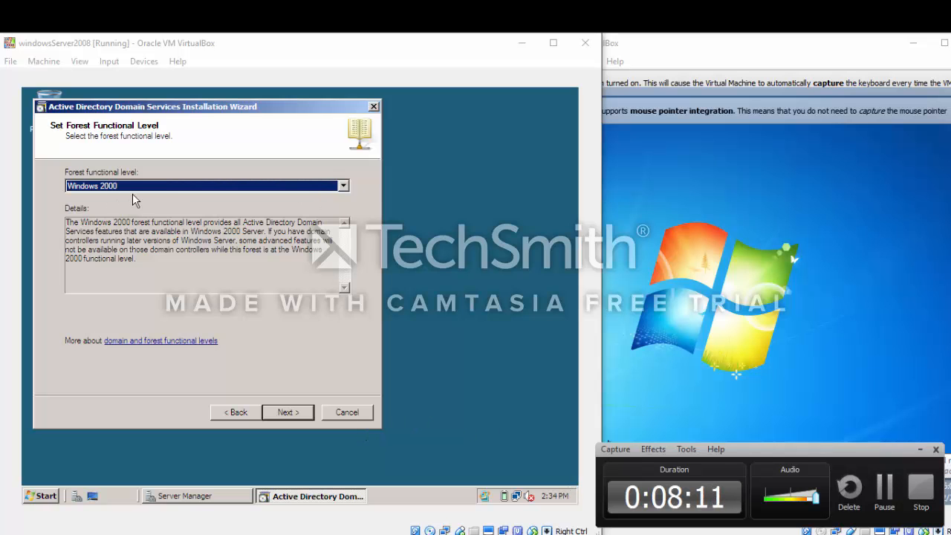
Set the forest functional level to Windows Server 2008 and keep the DNS server option ticked
left_click(343, 185)
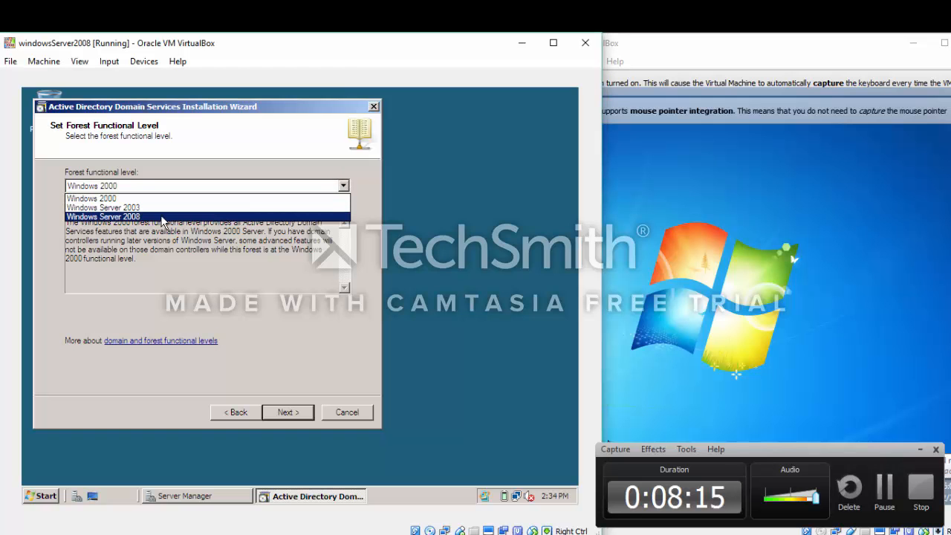
left_click(123, 217)
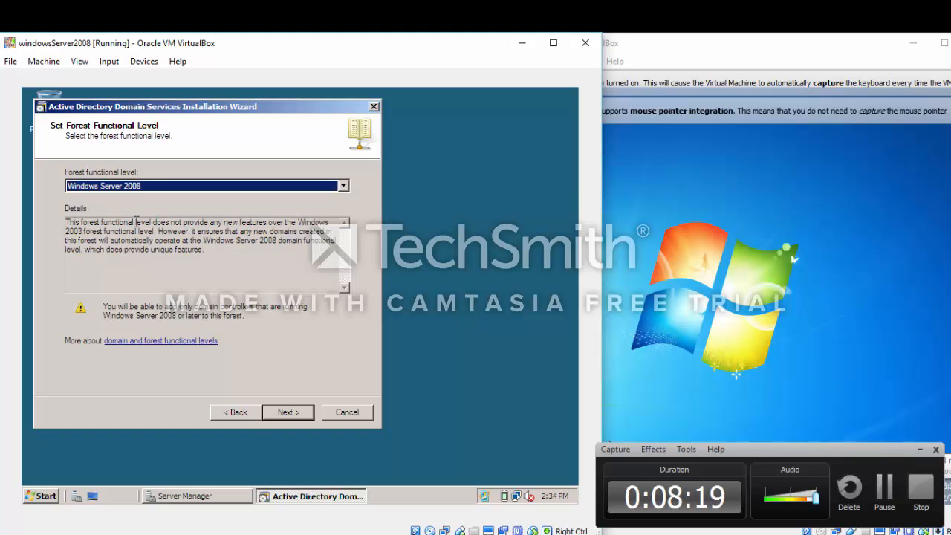
left_click(285, 413)
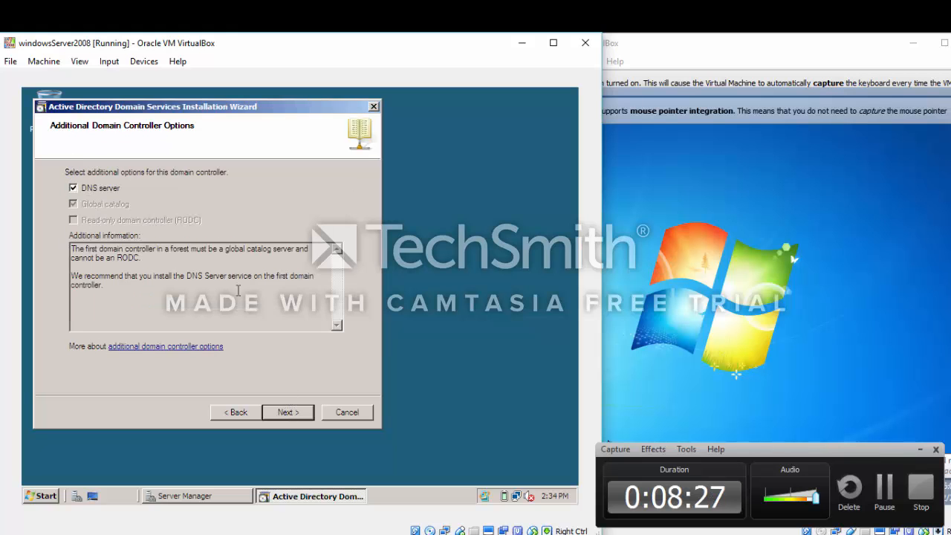
left_click(286, 413)
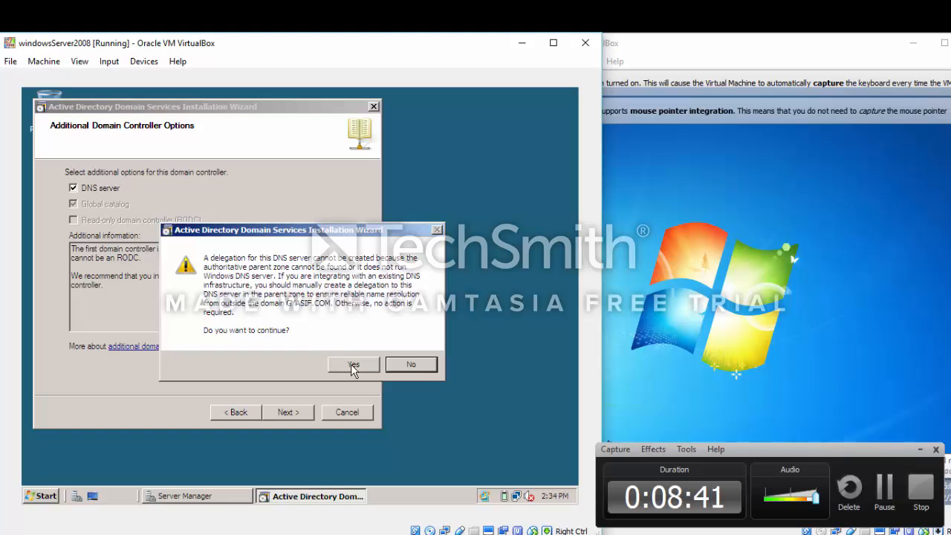
Accept the DNS delegation warning, keep default folders, and set and confirm the Restore Mode password
left_click(352, 364)
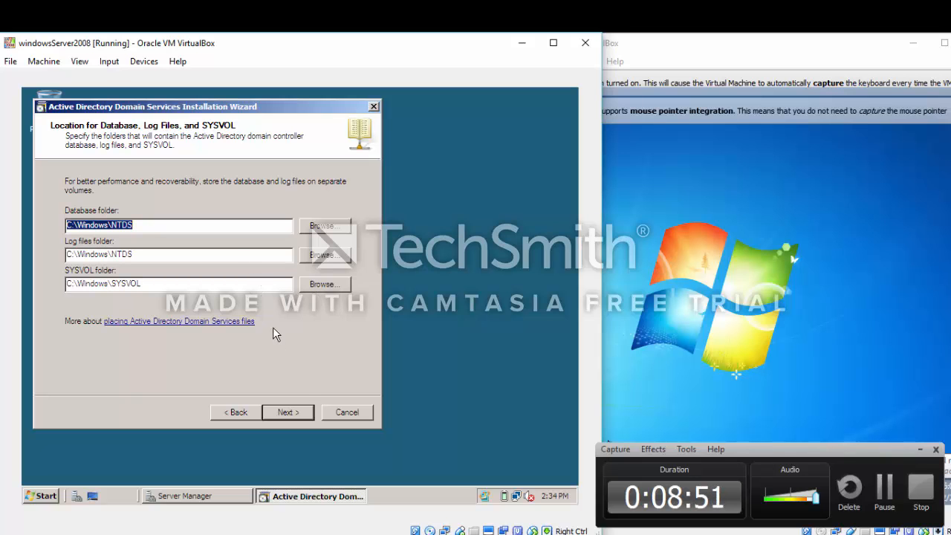
left_click(299, 416)
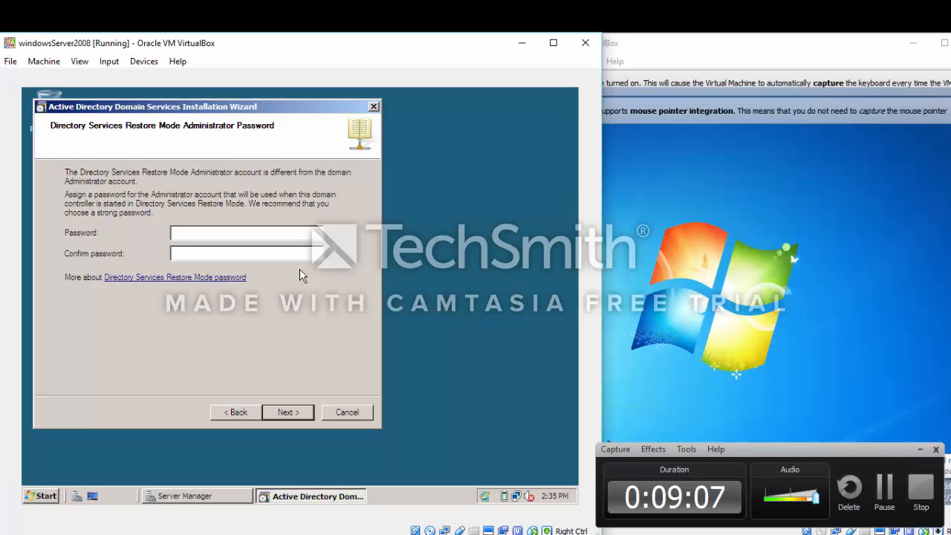
type("P@sw0rd")
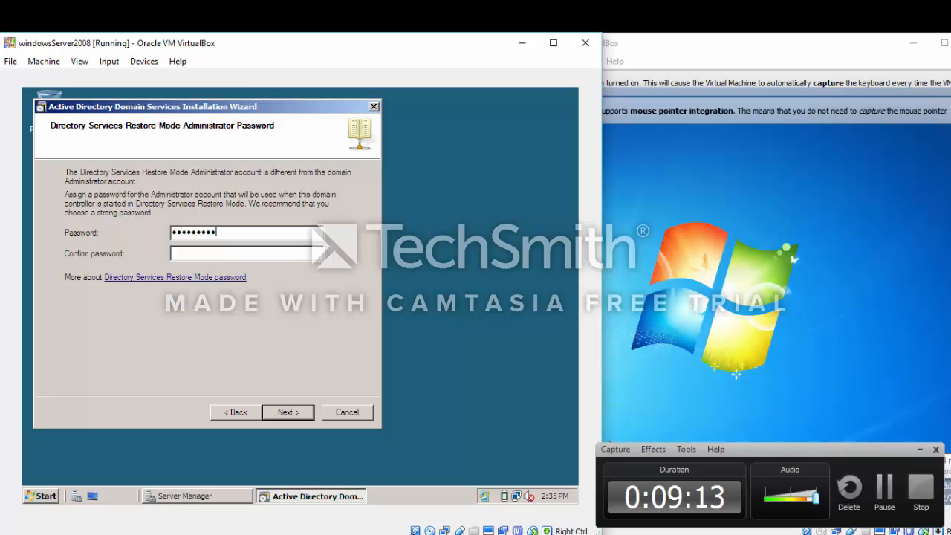
key("BackSpace")
key("BackSpace")
key("BackSpace")
key("BackSpace")
key("BackSpace")
key("BackSpace")
key("BackSpace")
key("BackSpace")
key("BackSpace")
type("P@ssw0rd1234")
left_click(225, 252)
type("P••••••••••")
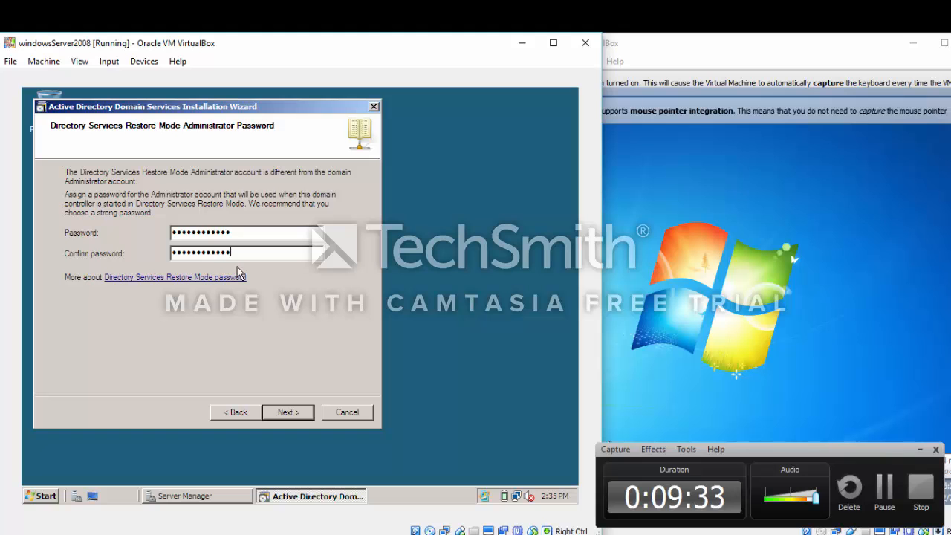
left_click(284, 413)
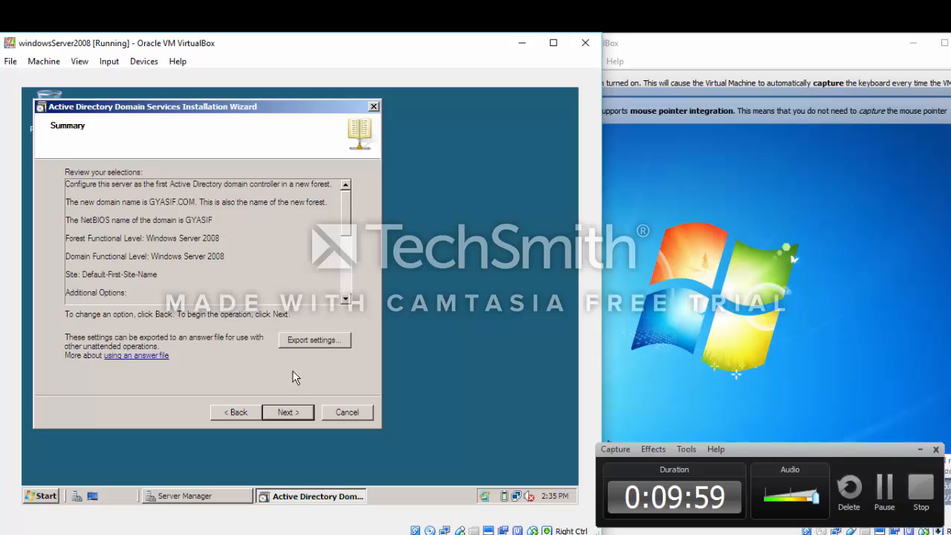
Start the AD DS installation with 'Reboot on completion' ticked
left_click(285, 411)
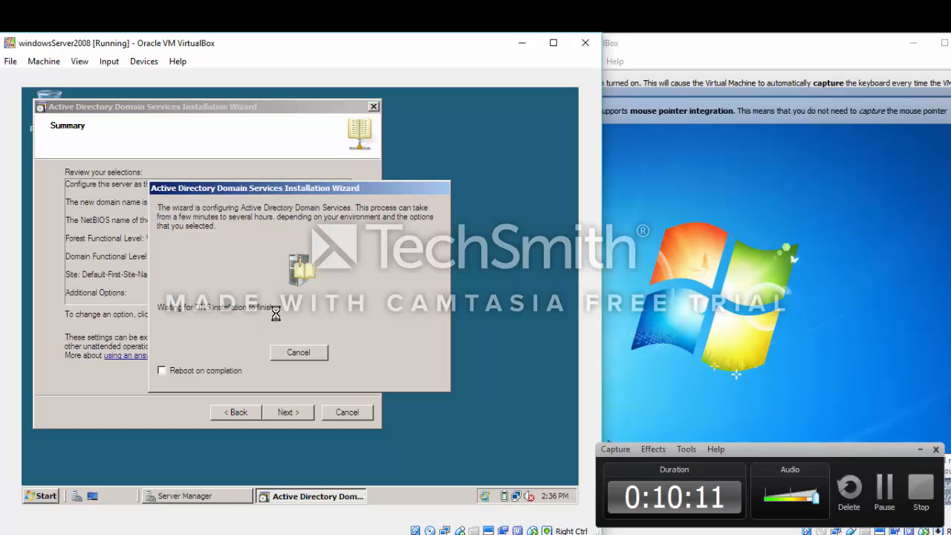
left_click(161, 371)
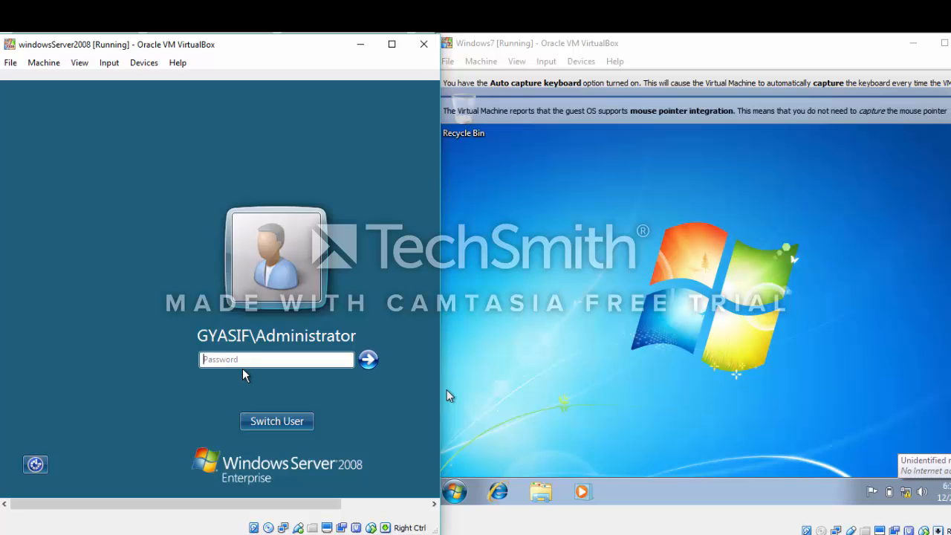
Log on to the server as GYASIF\Administrator with the account password
left_click(272, 421)
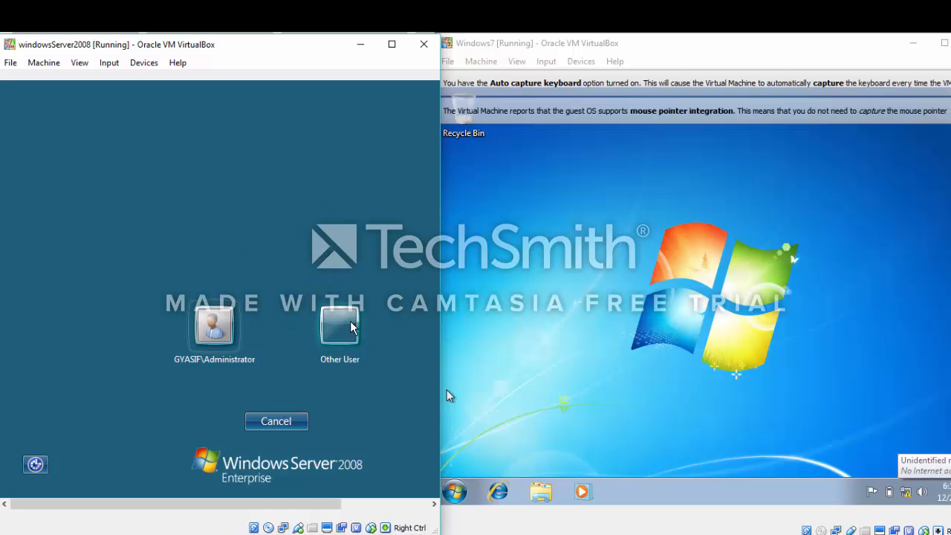
left_click(346, 333)
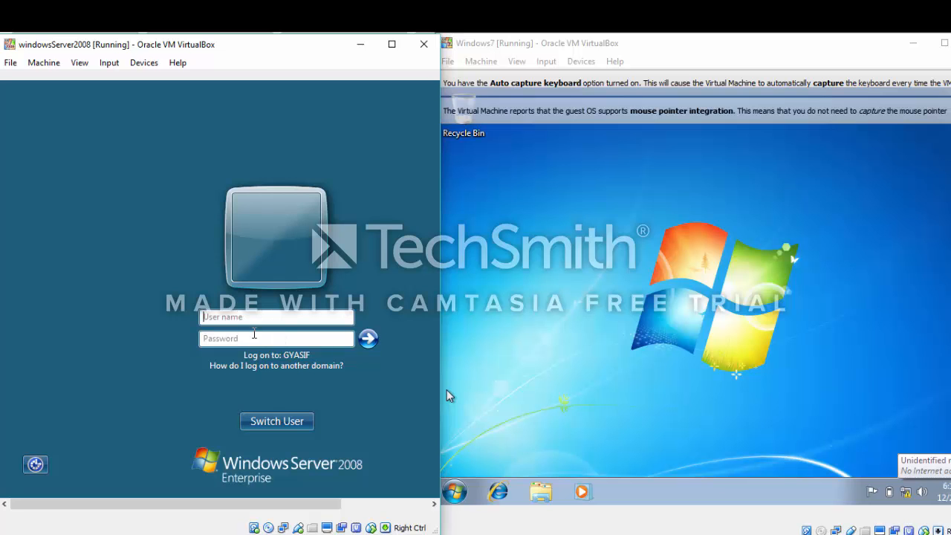
left_click(290, 425)
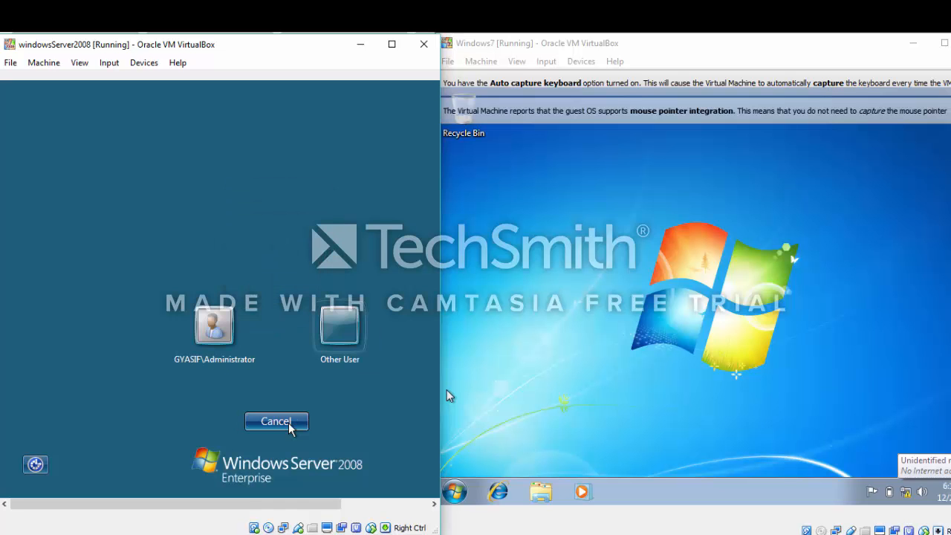
left_click(222, 328)
left_click(250, 360)
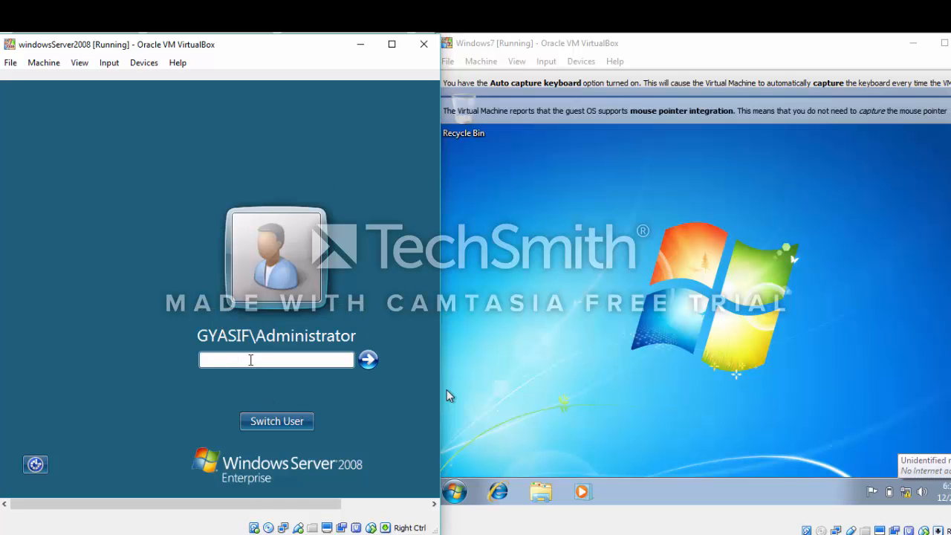
type("••••••••••••")
key("Return")
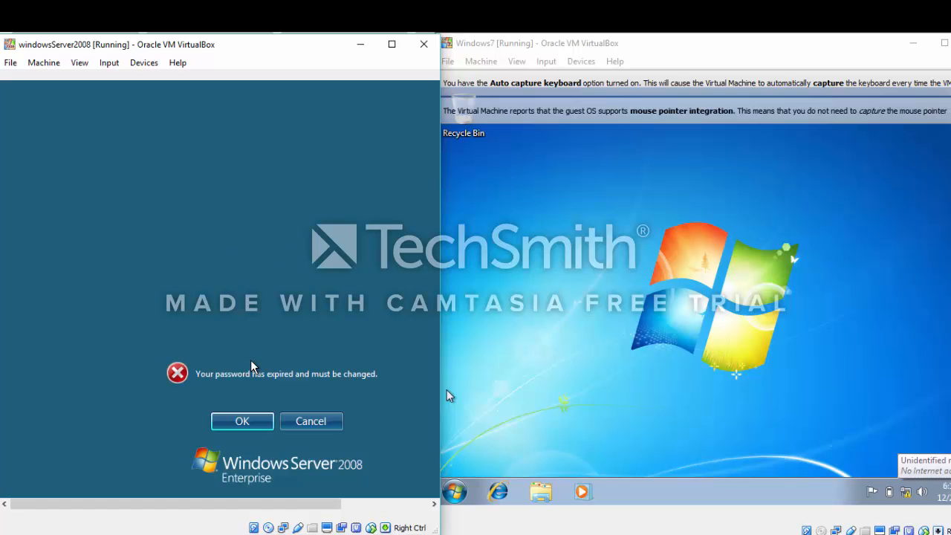
Replace the expired Administrator password with a new, confirmed password
left_click(258, 421)
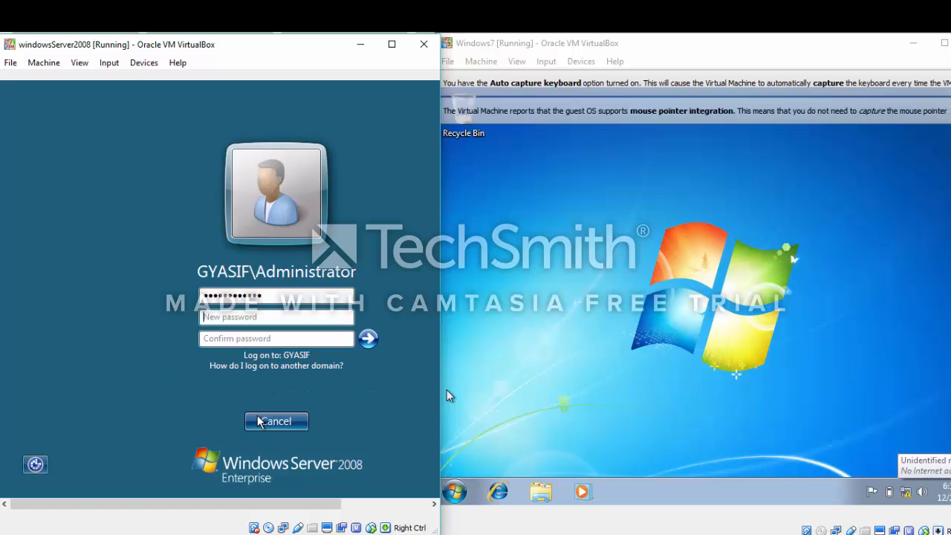
type("•")
left_click(223, 340)
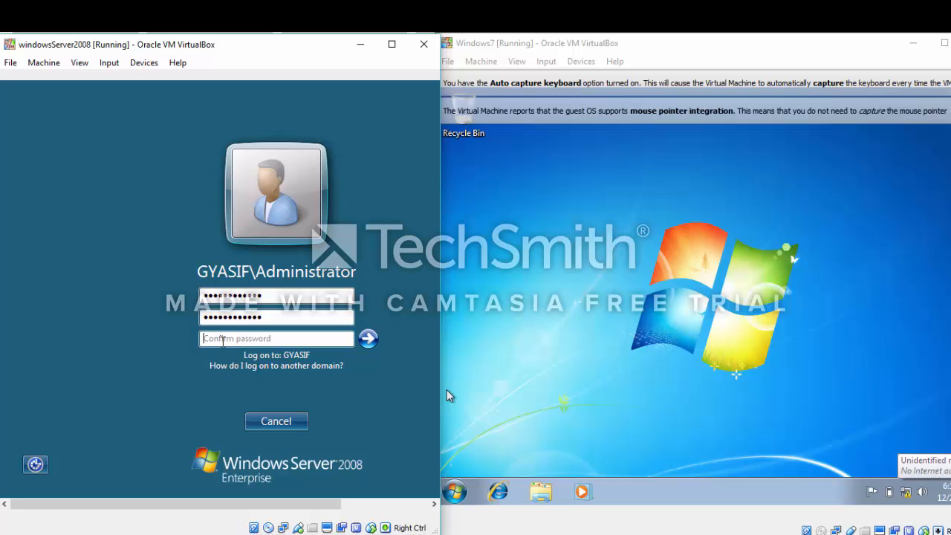
type("P")
left_click(368, 338)
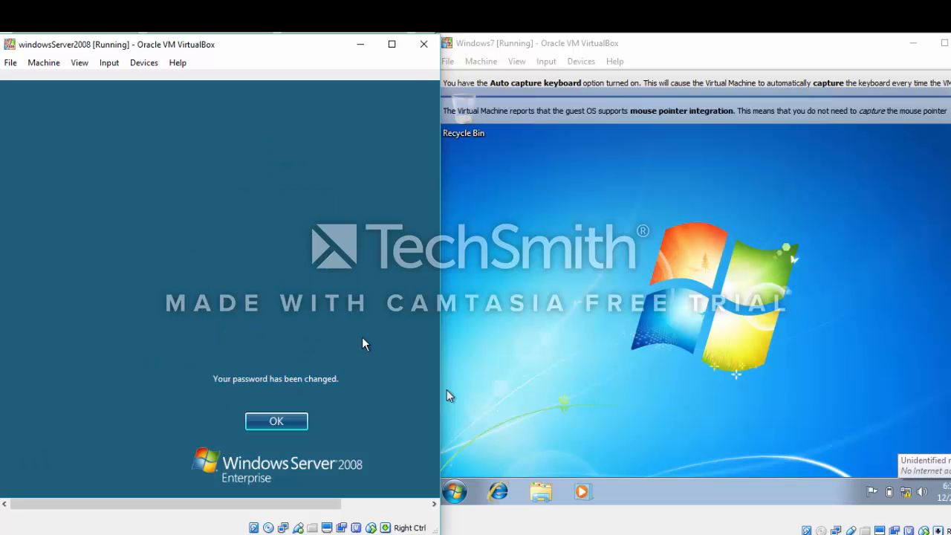
Finish the server logon and open an Active Directory management console from the Start menu
left_click(294, 419)
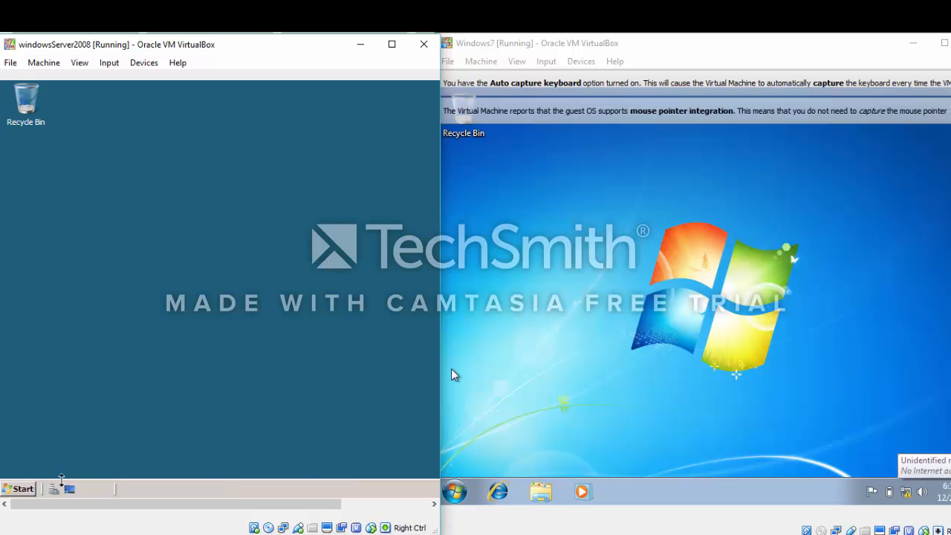
left_click(25, 486)
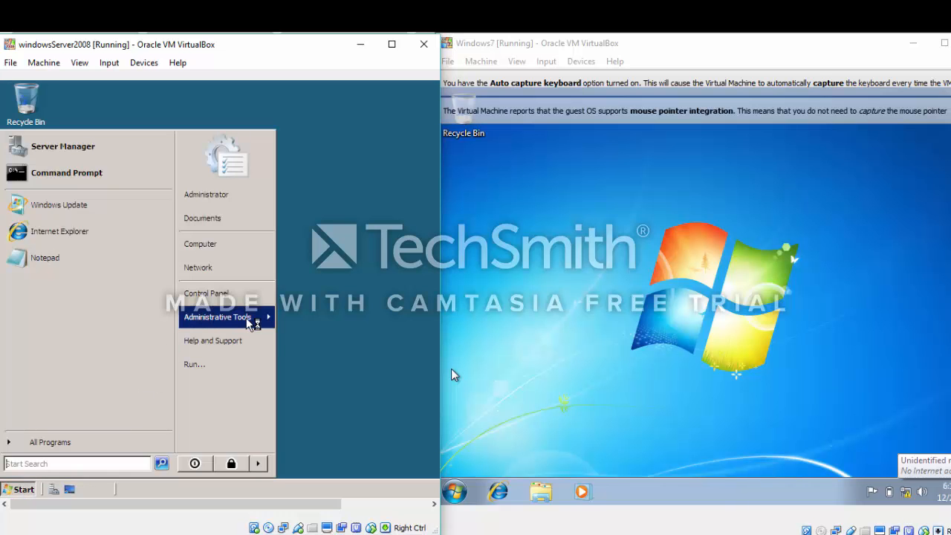
mouse_move(251, 323)
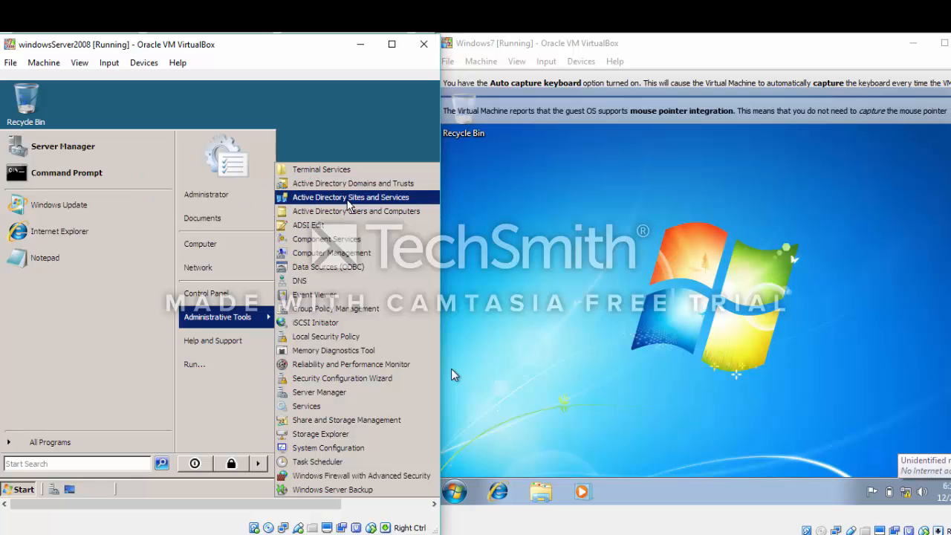
left_click(352, 185)
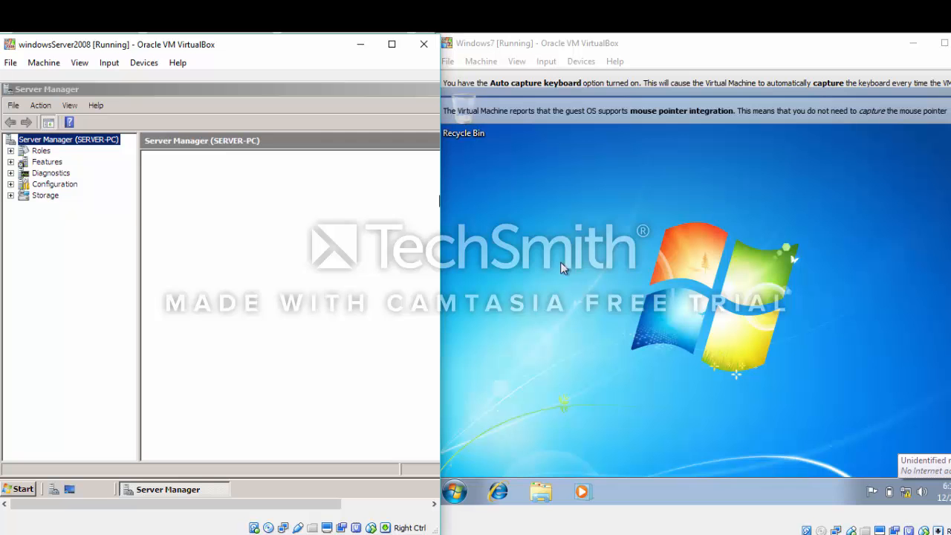
Open the Windows 7 guest's Network and Sharing Center from the tray network icon
left_click(530, 206)
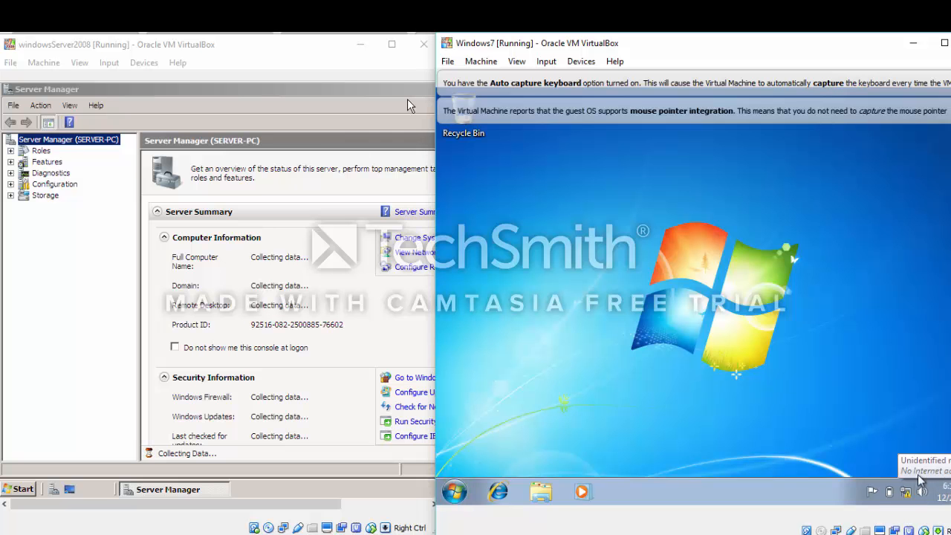
left_click(906, 492)
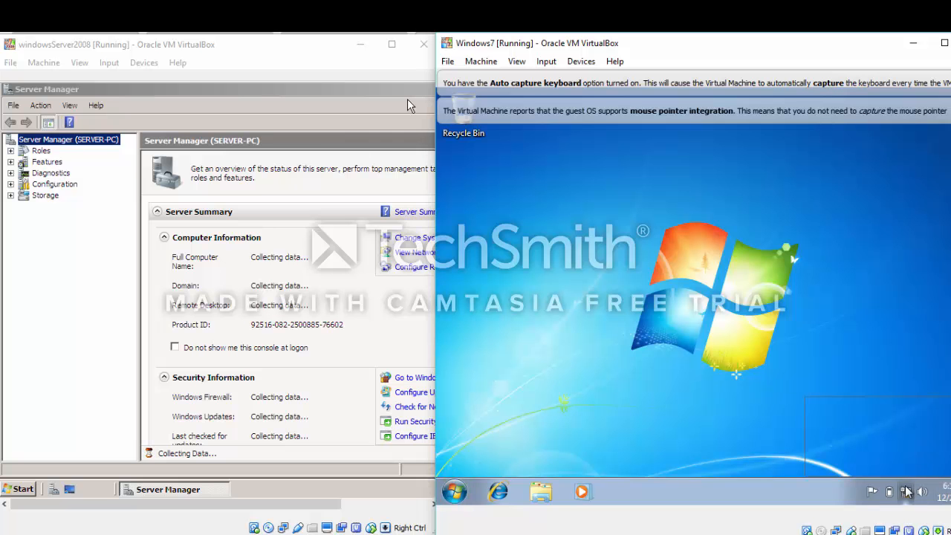
left_click(896, 463)
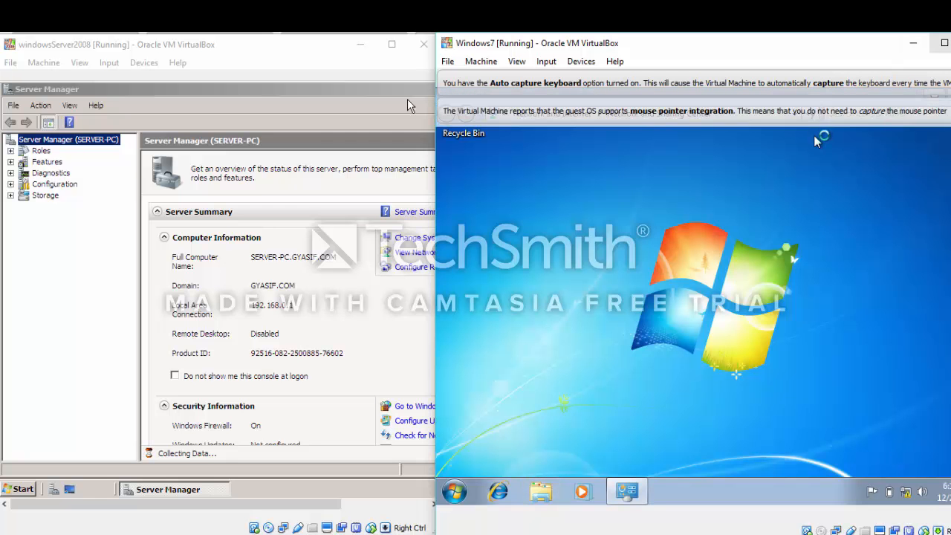
Maximize the Windows 7 VM, turn on network discovery and file and printer sharing, and save
left_click(944, 42)
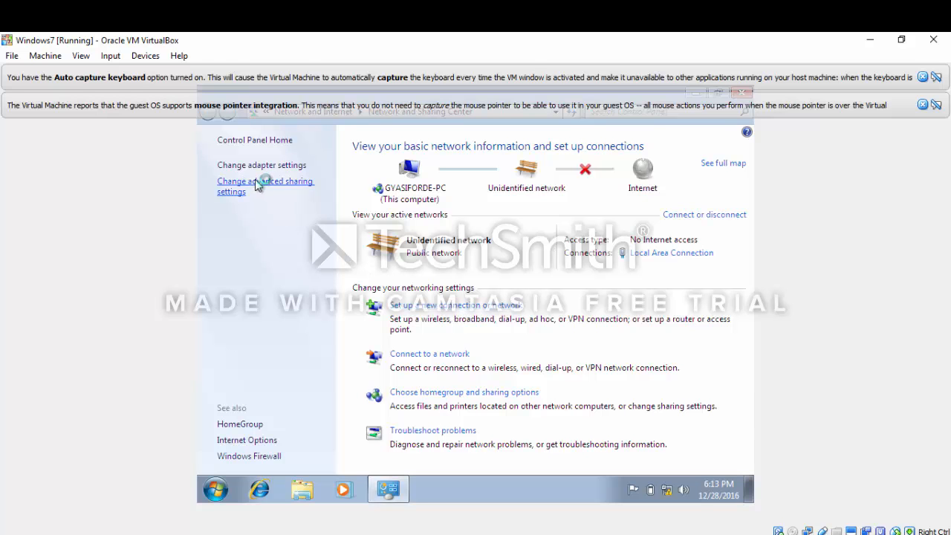
left_click(256, 186)
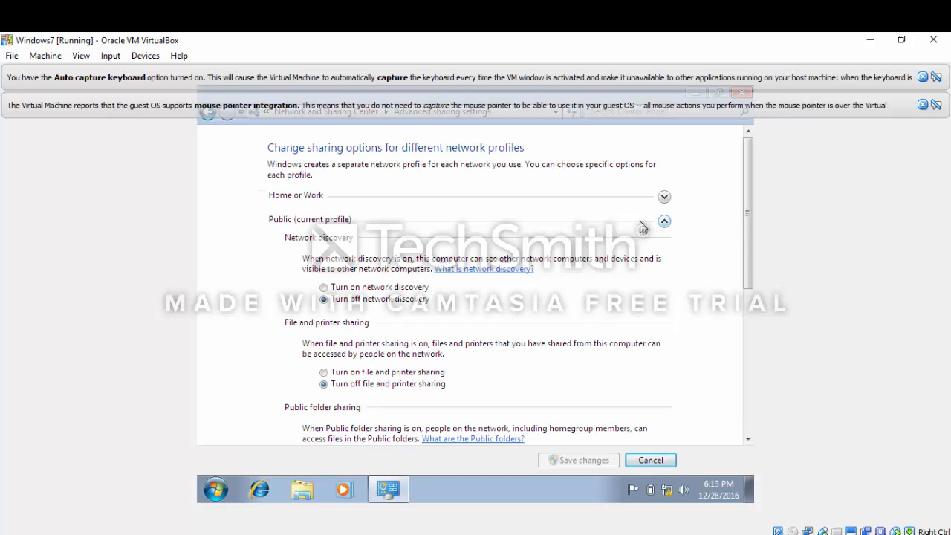
left_click(324, 288)
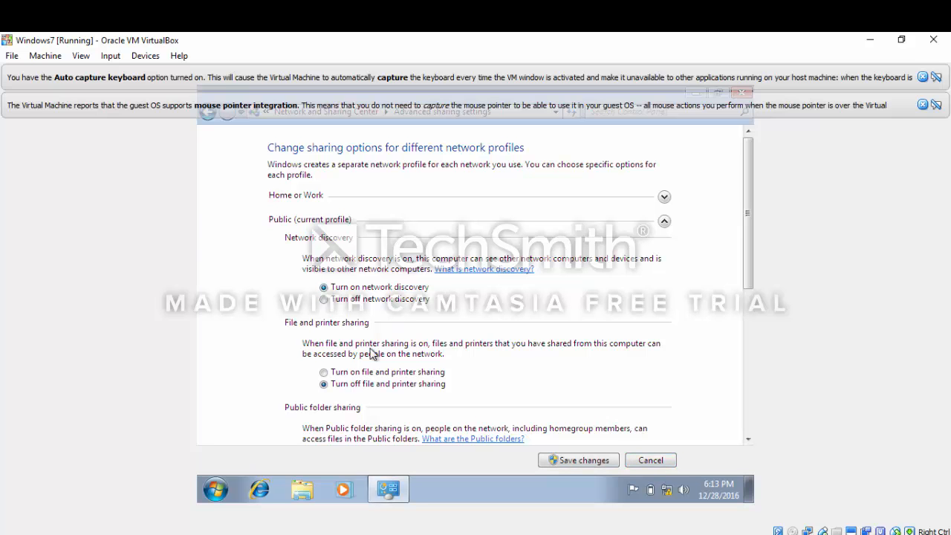
left_click(325, 372)
left_click_drag(748, 231, 752, 377)
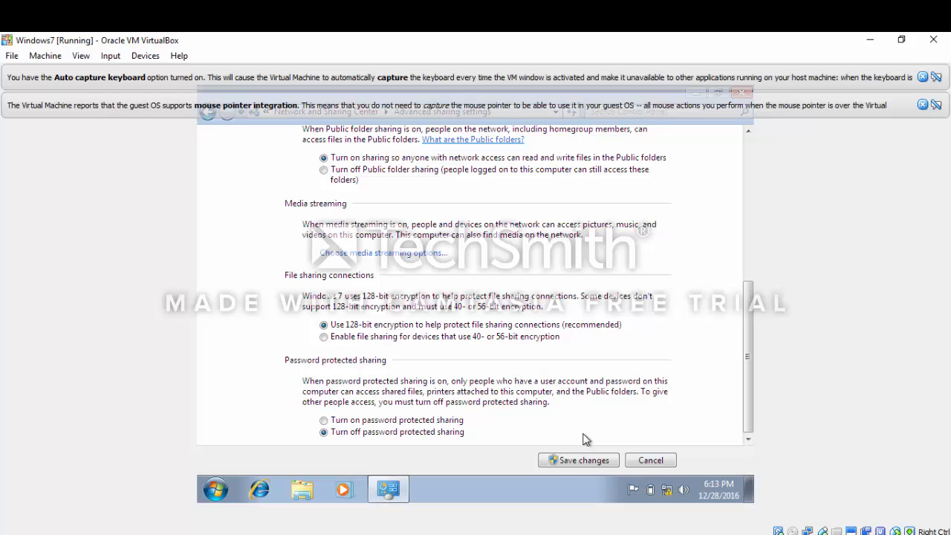
left_click(585, 461)
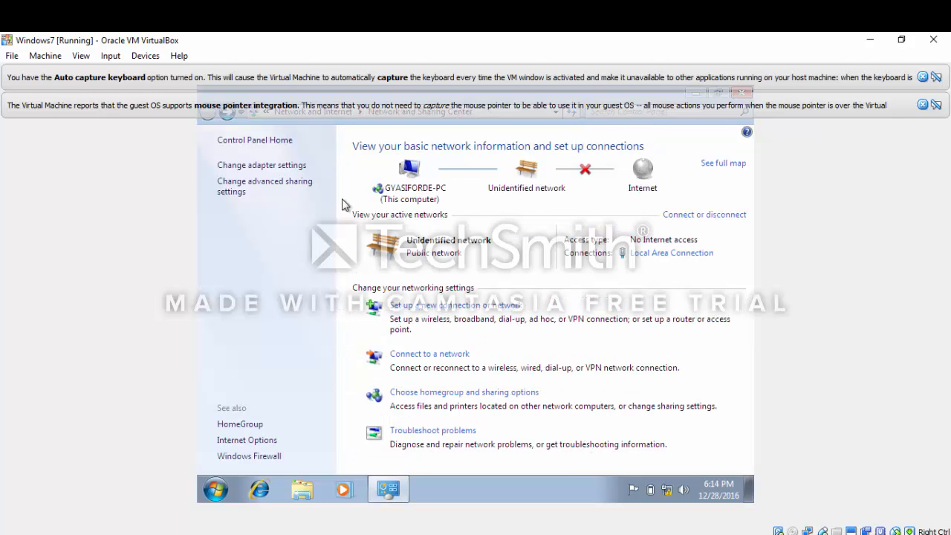
Untick IPv6 in the Local Area Connection properties and open its IPv4 settings
left_click(276, 167)
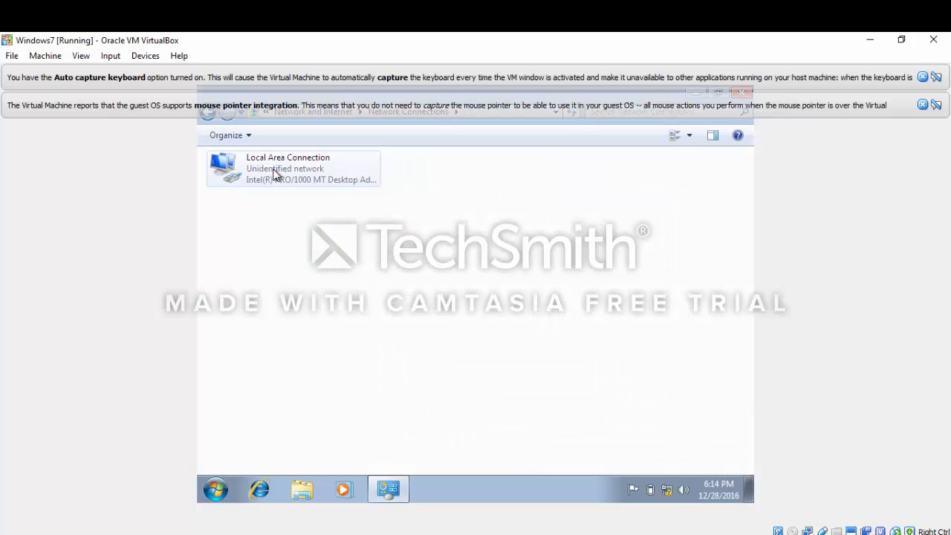
right_click(275, 172)
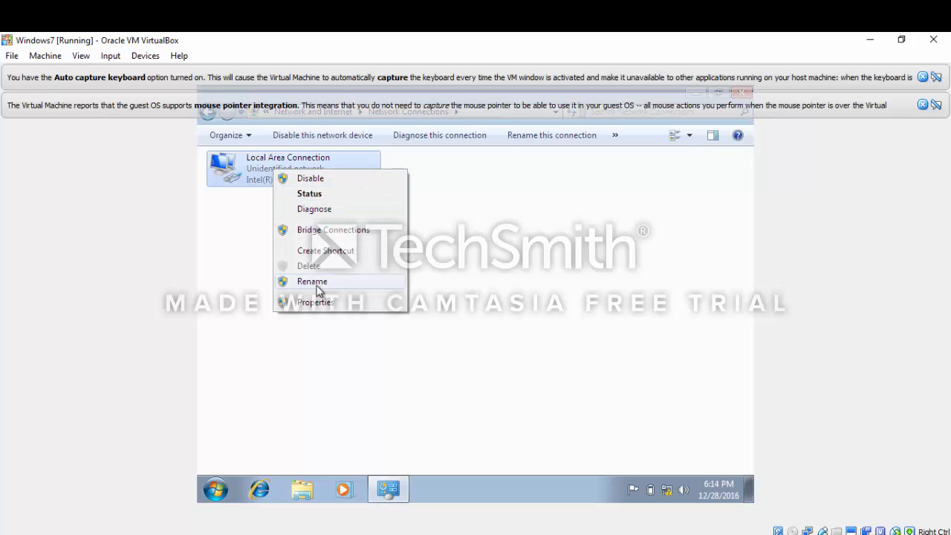
left_click(322, 307)
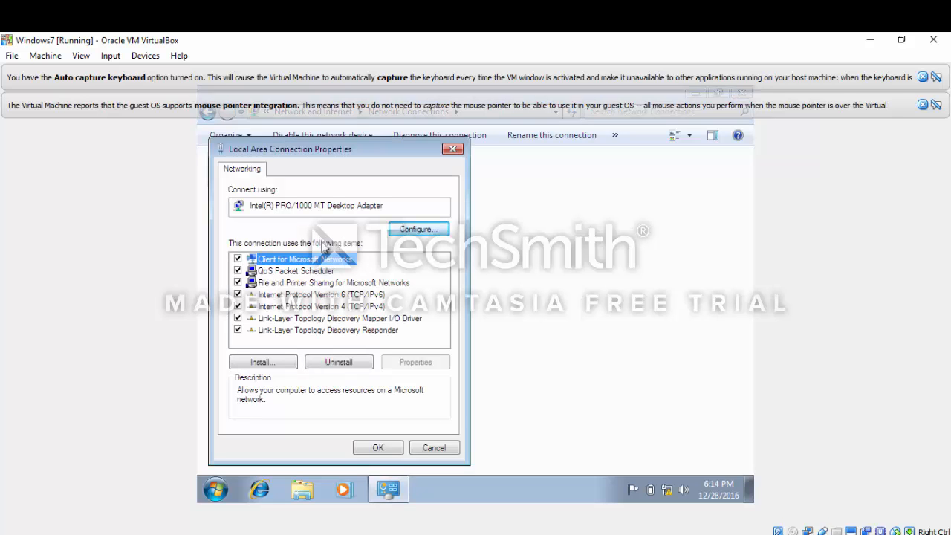
left_click(238, 295)
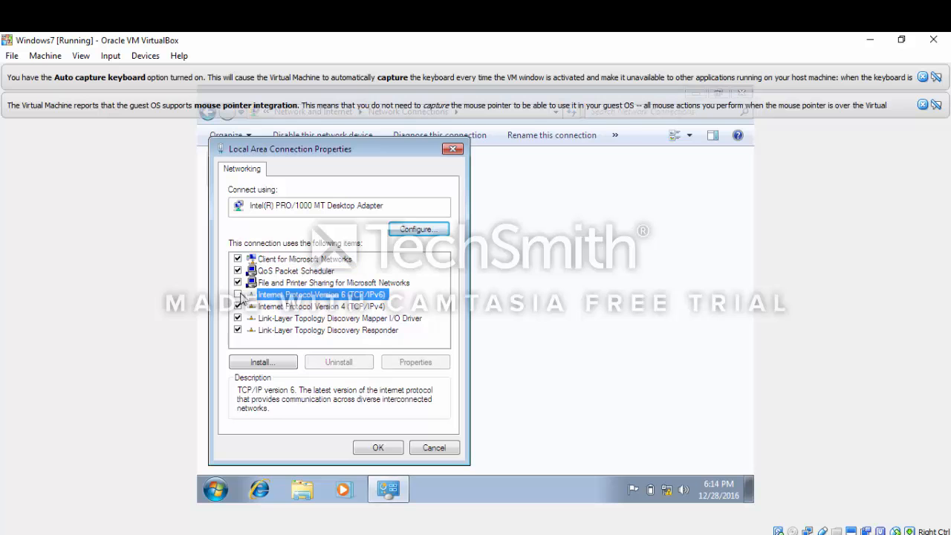
double_click(336, 312)
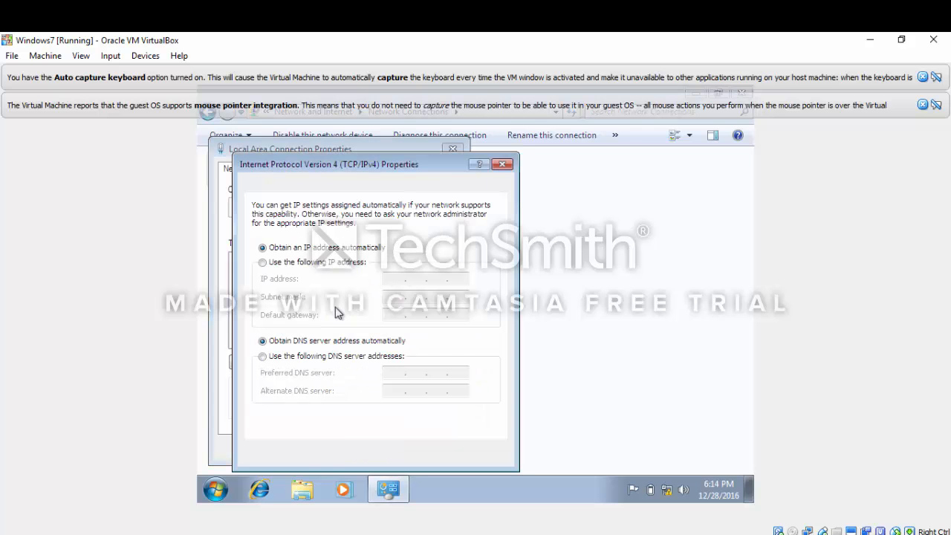
Assign static IP 192.168.0.2, mask 255.255.255.0, and gateway and DNS 192.168.0.1
left_click(265, 263)
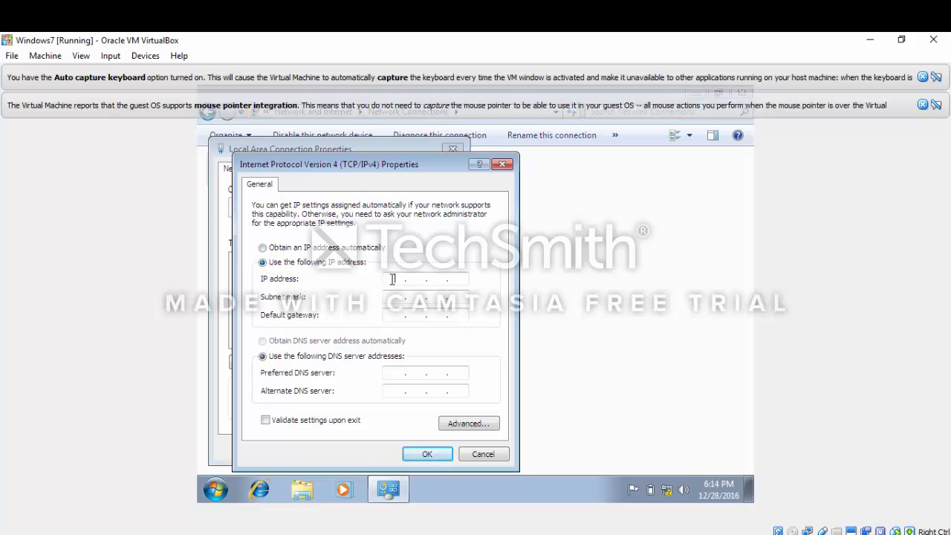
type("192 . 168 . 0 . 2")
left_click(390, 296)
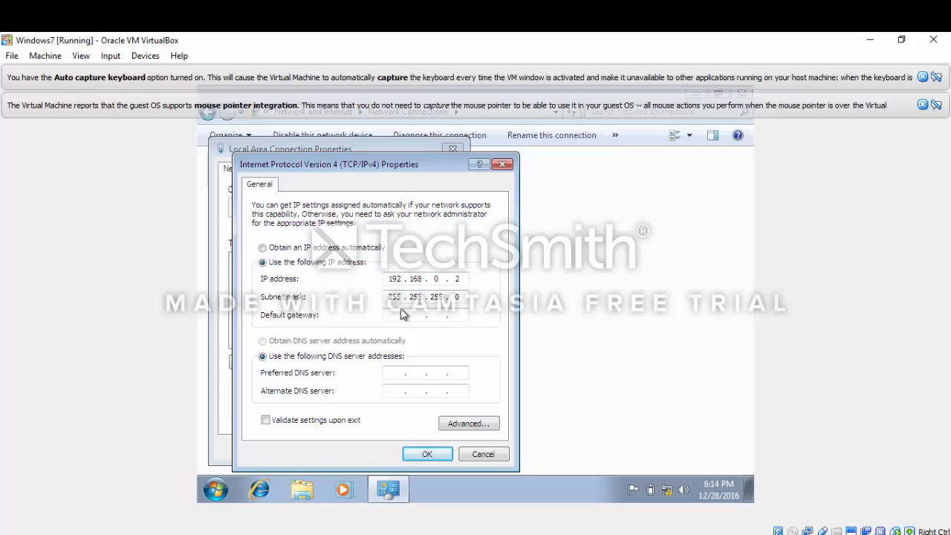
type("92")
type("168")
type("0")
type("1")
left_click(395, 373)
type("19216801")
left_click(411, 455)
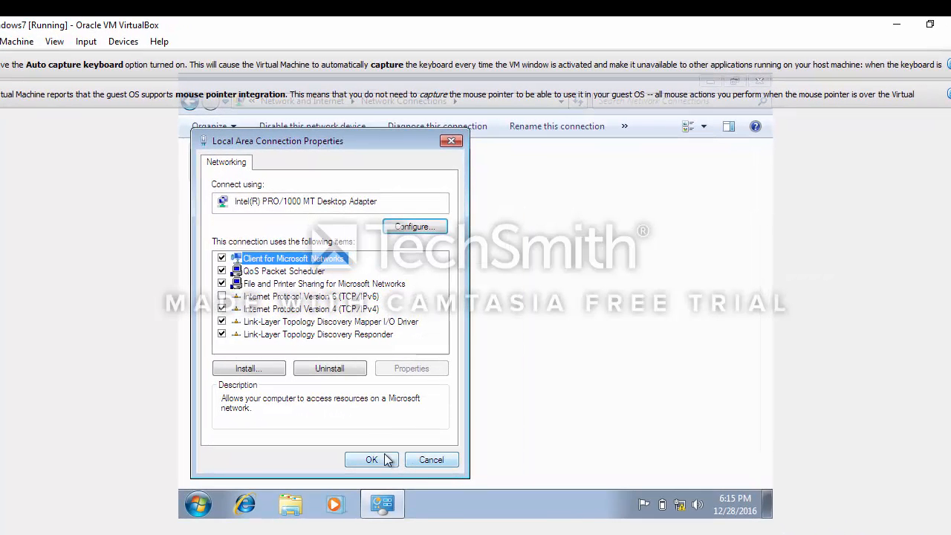
Confirm the Local Area Connection properties and set Windows 7's Network 2 location to Home network
left_click(370, 460)
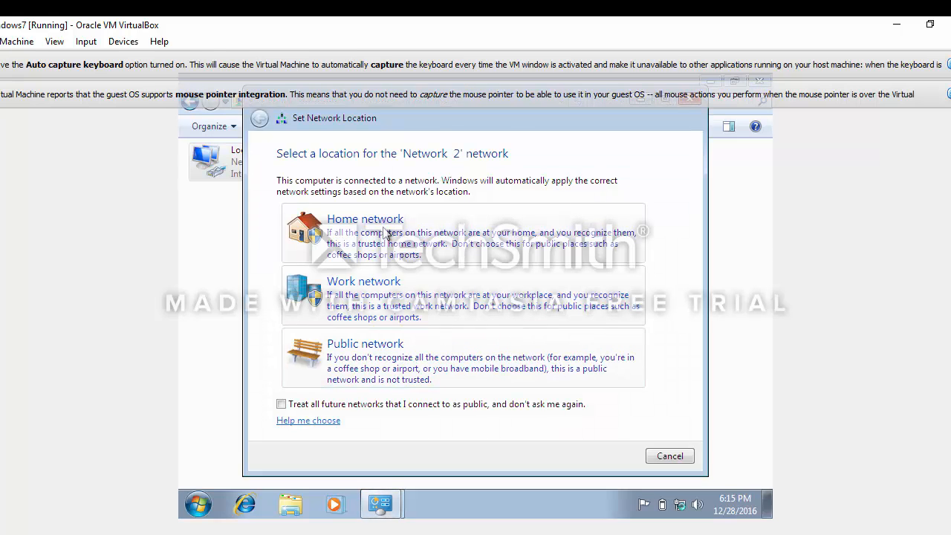
left_click(387, 235)
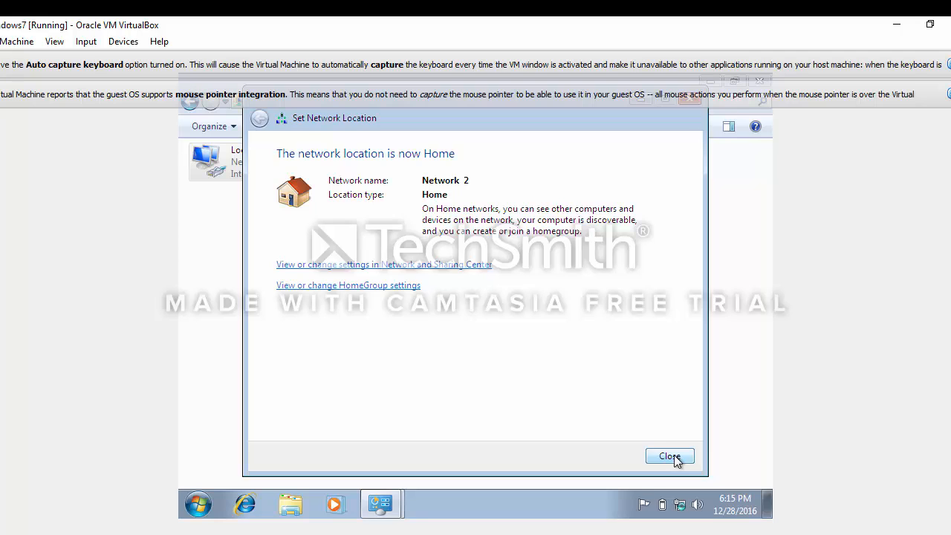
left_click(670, 456)
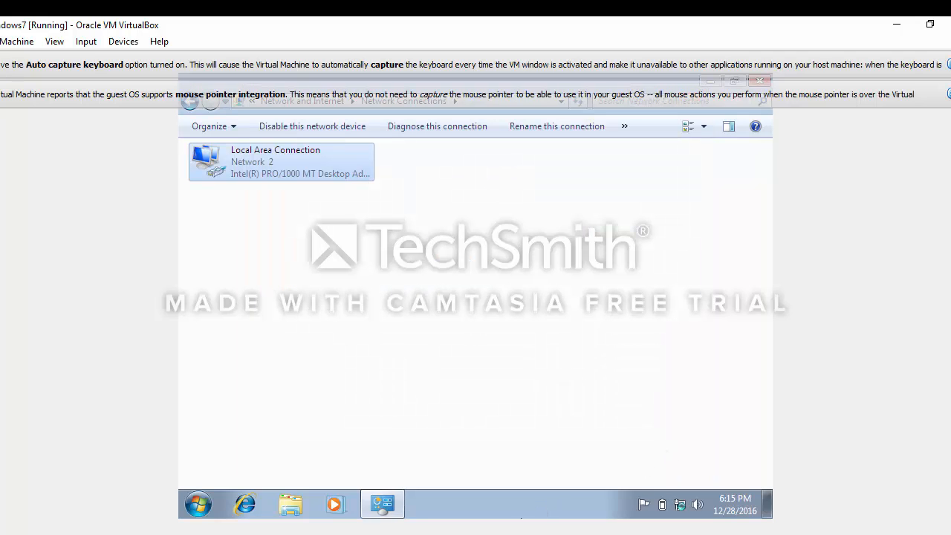
left_click(497, 533)
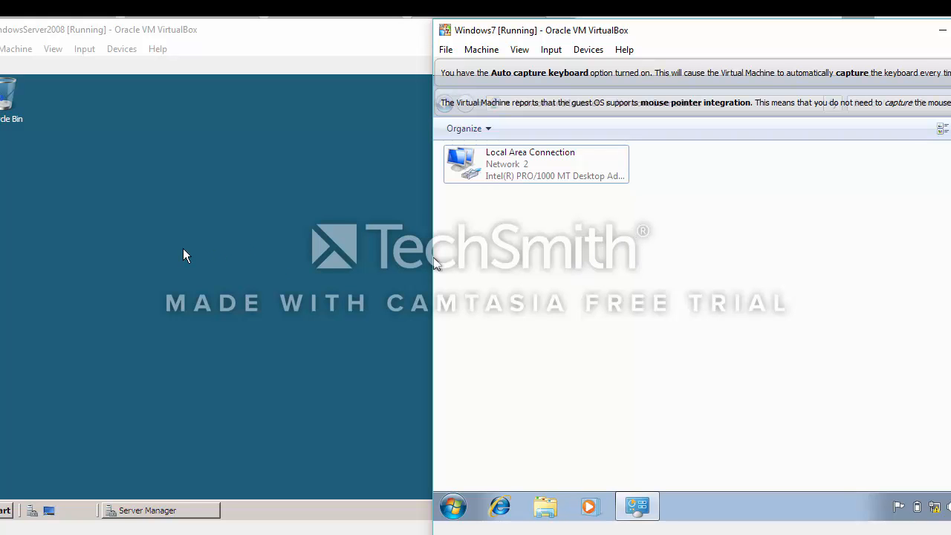
Open an administrator Command Prompt on the Windows Server 2008 machine
left_click(131, 253)
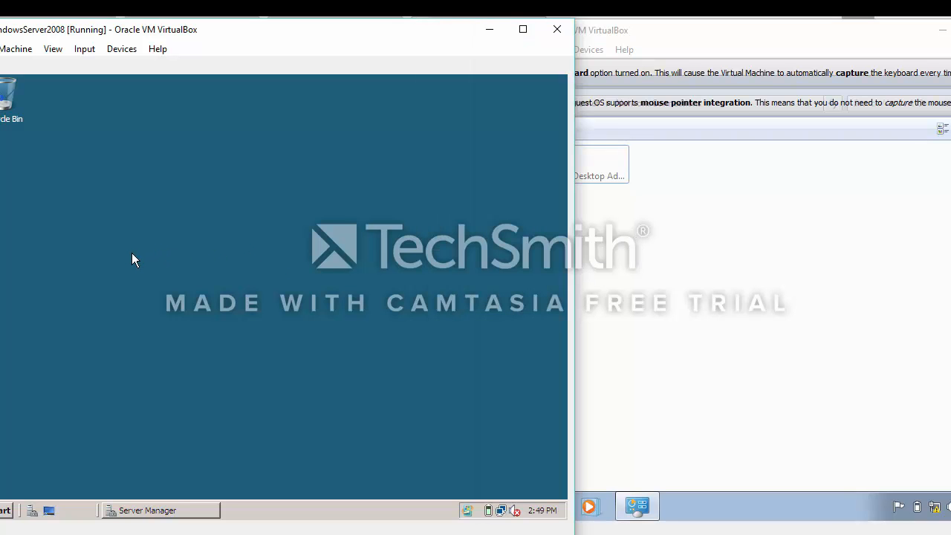
left_click(6, 509)
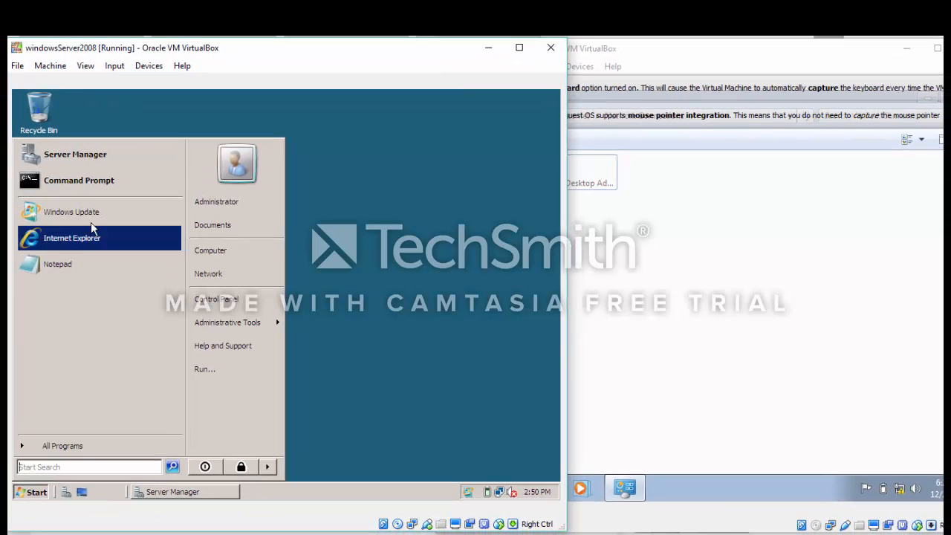
left_click(103, 178)
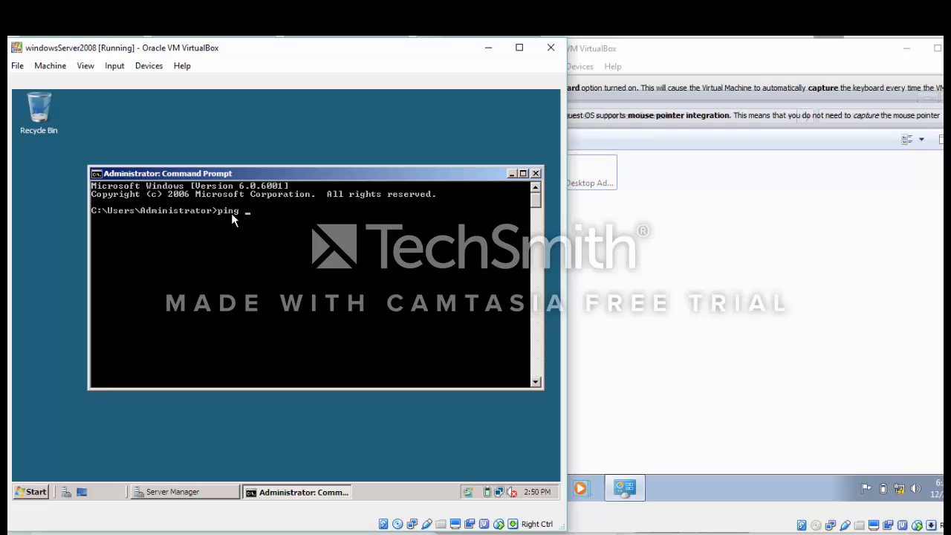
Ping 192.168.0.1 and 192.168.0.2 from the server, confirming both reply
type("168.0.1")
key("Return")
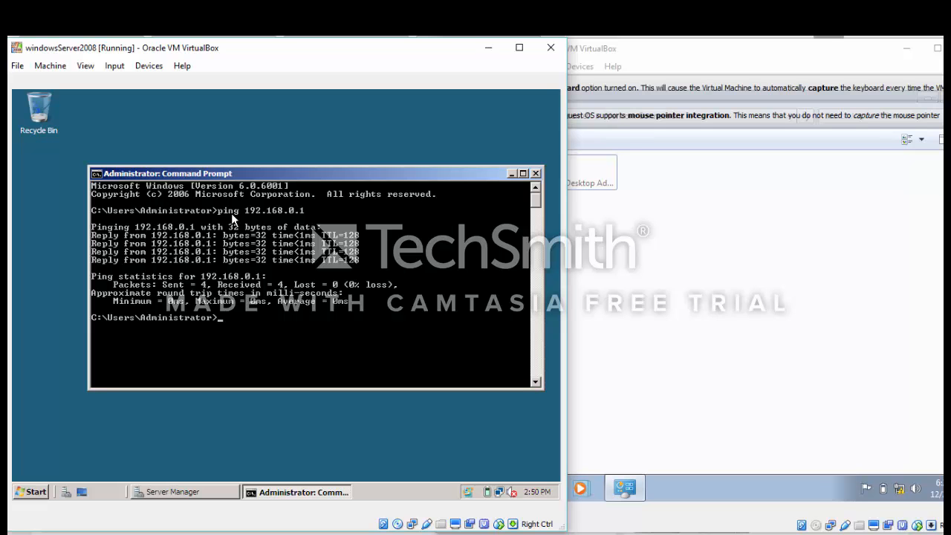
type("ping 192.168.")
key("Return")
type("ping ")
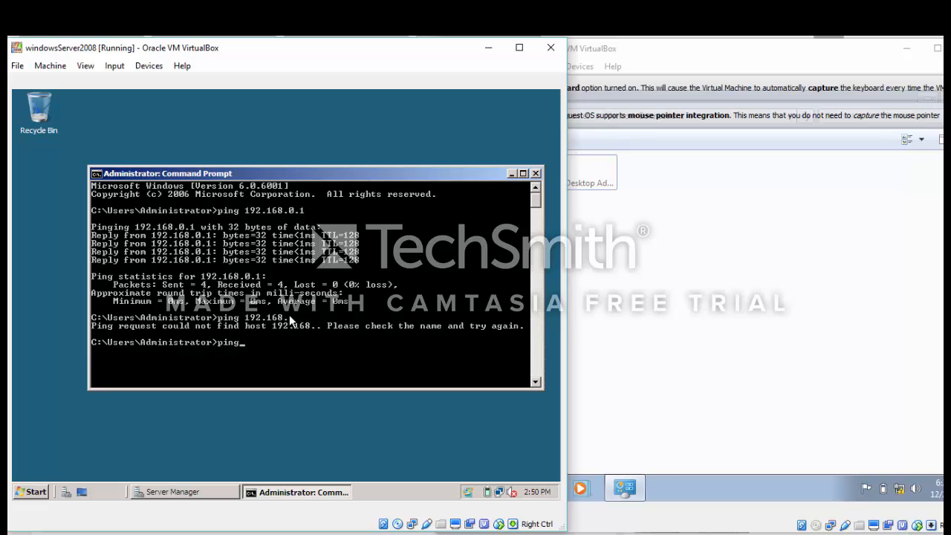
type("192.168.0.2")
key("Return")
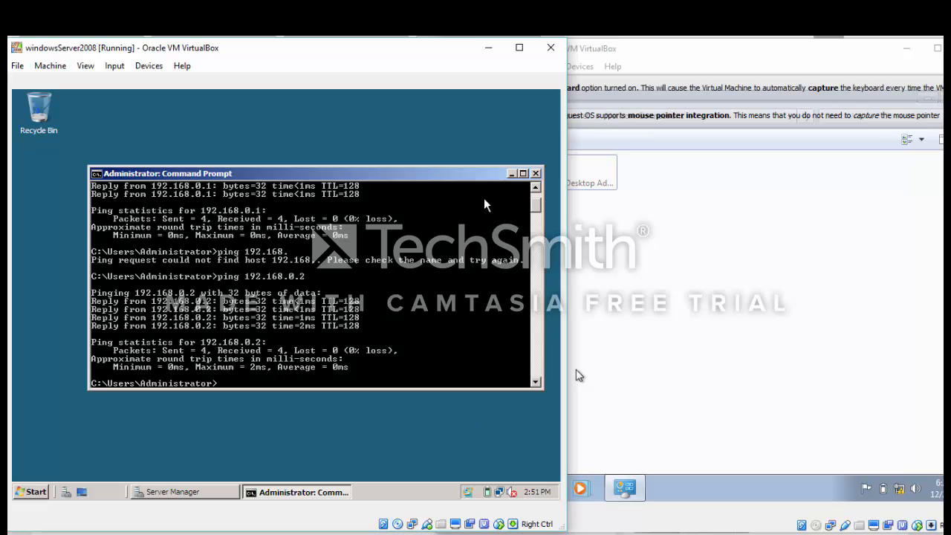
Close the server's Command Prompt and open Windows 7's System Properties via Computer > Properties > Change settings
left_click(535, 176)
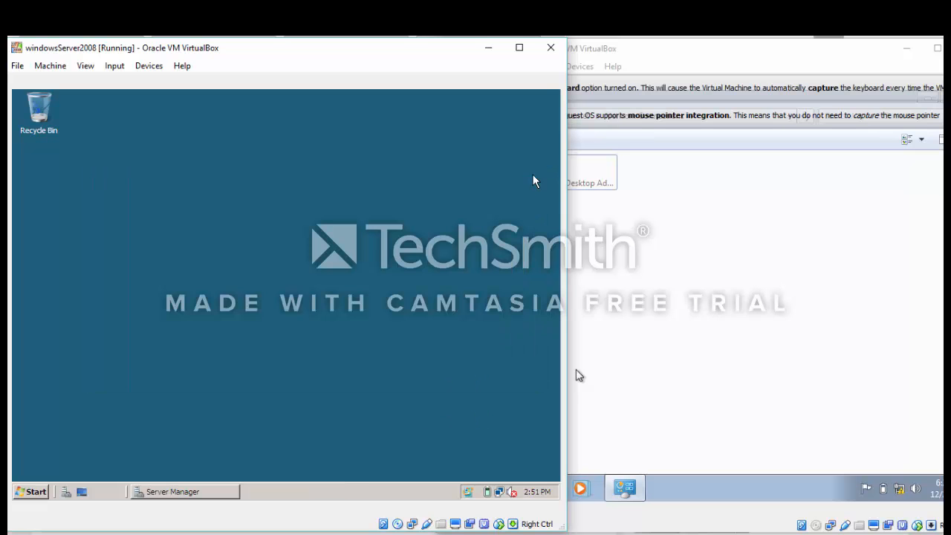
left_click(626, 209)
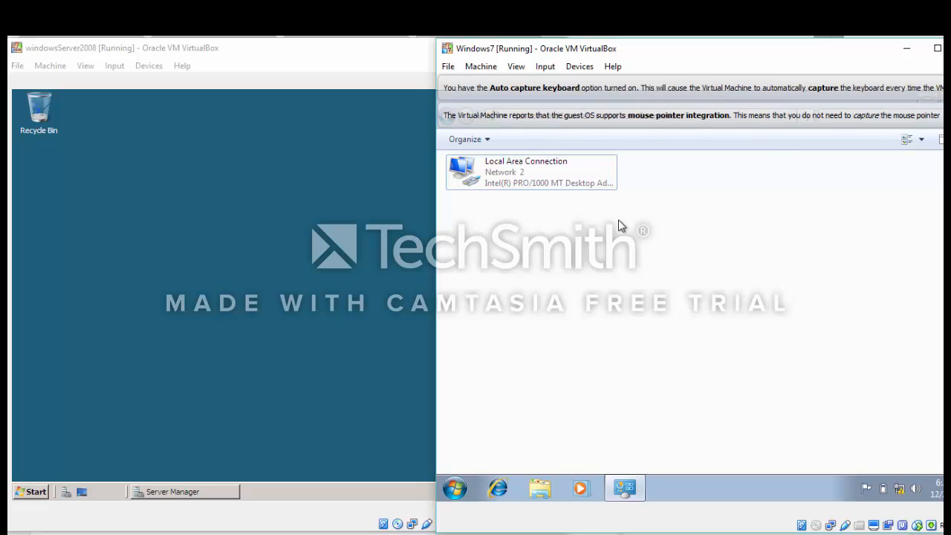
left_click(453, 492)
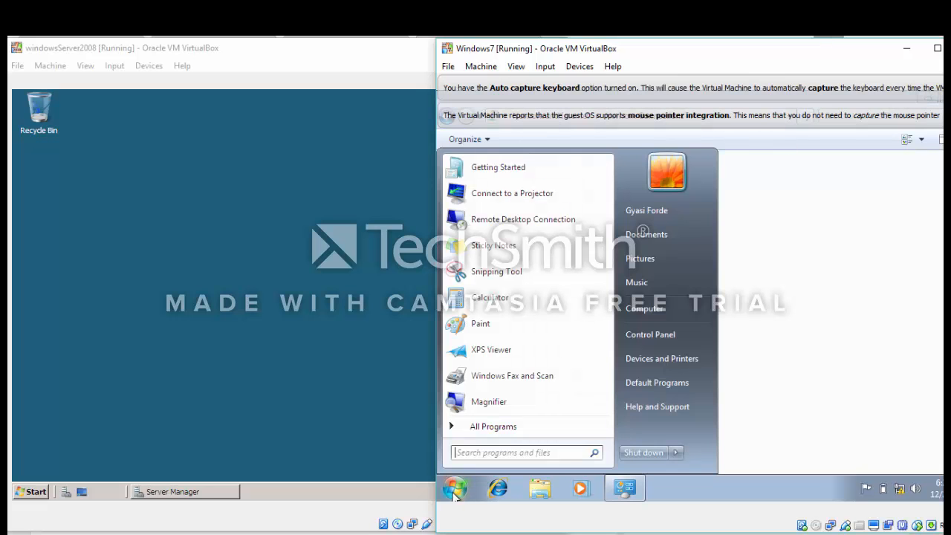
right_click(664, 311)
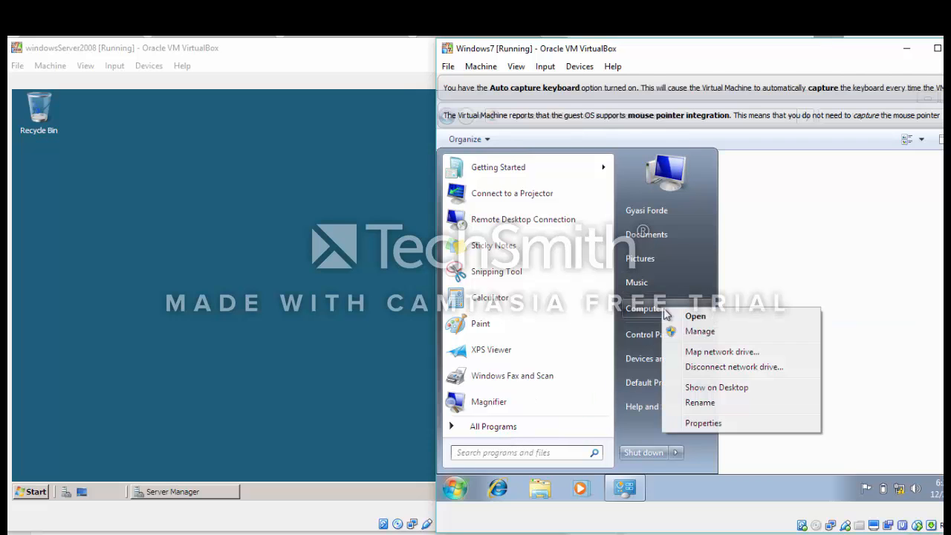
left_click(701, 423)
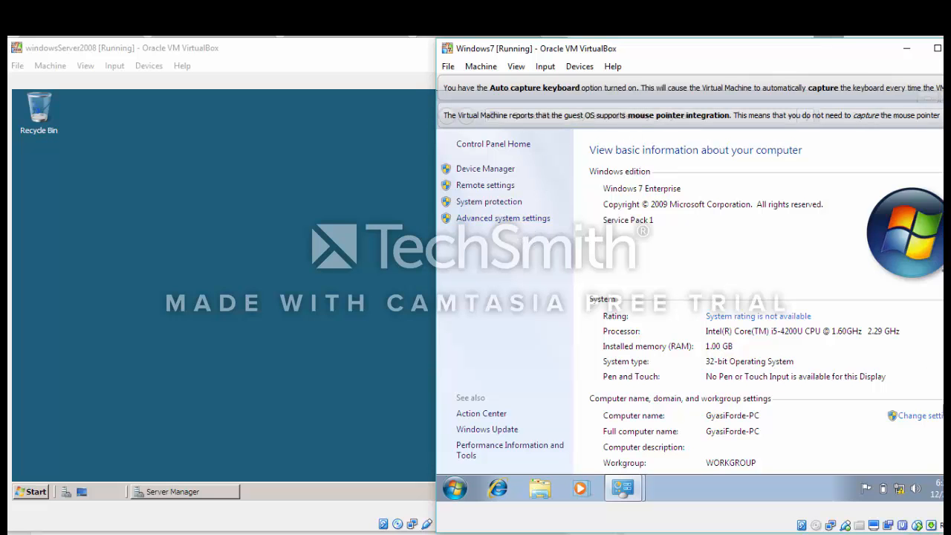
left_click(897, 418)
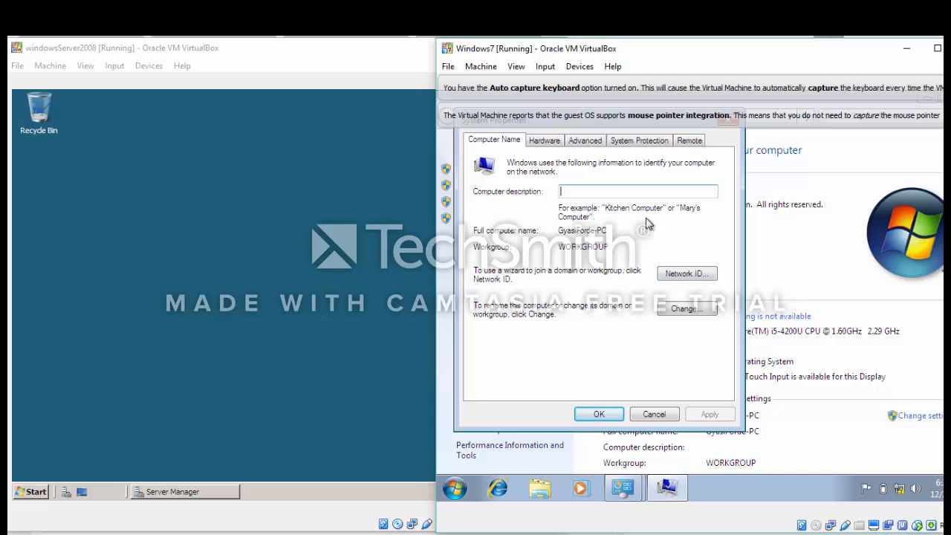
Rename the computer to WINDOWS7 and switch membership to Domain, entering GYASIF.COM as the domain
left_click(691, 311)
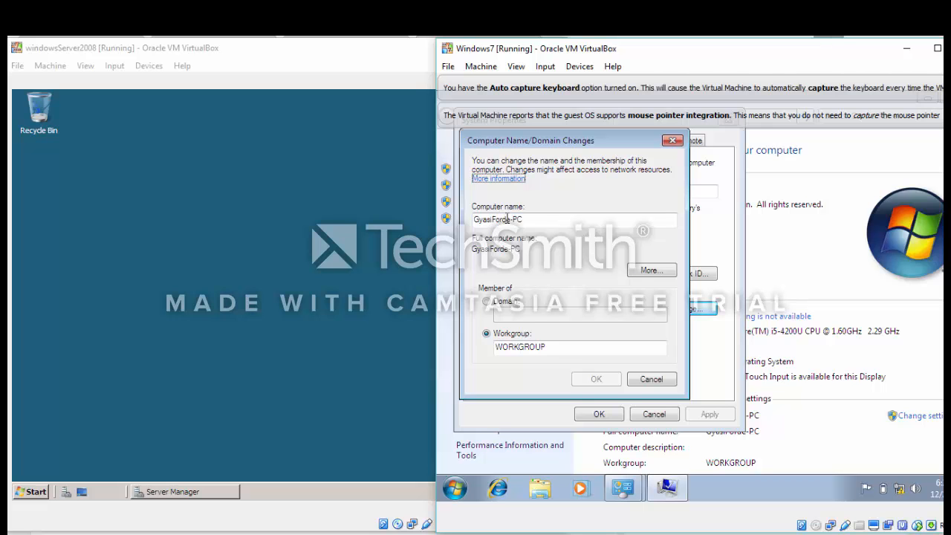
left_click(510, 219)
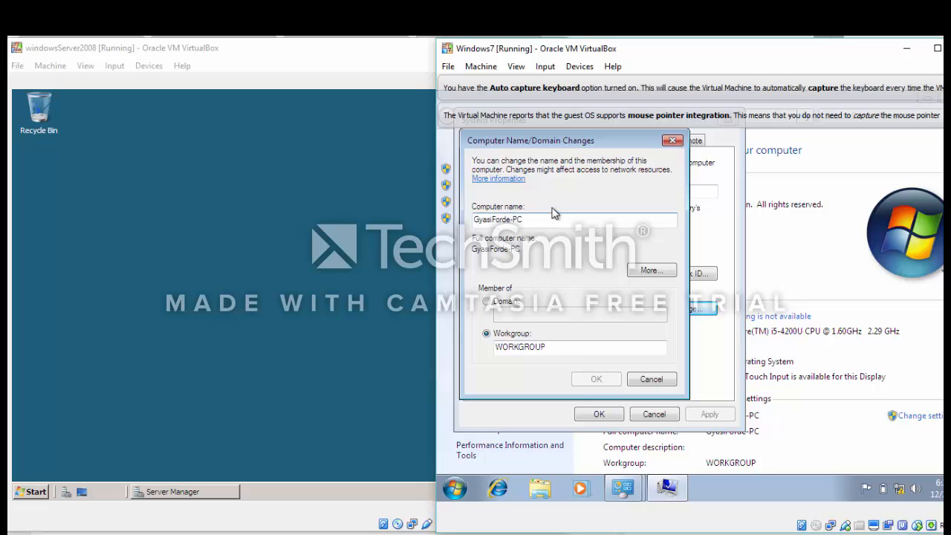
key("BackSpace")
key("BackSpace")
key("BackSpace")
key("BackSpace")
key("BackSpace")
key("BackSpace")
key("BackSpace")
key("BackSpace")
key("BackSpace")
key("BackSpace")
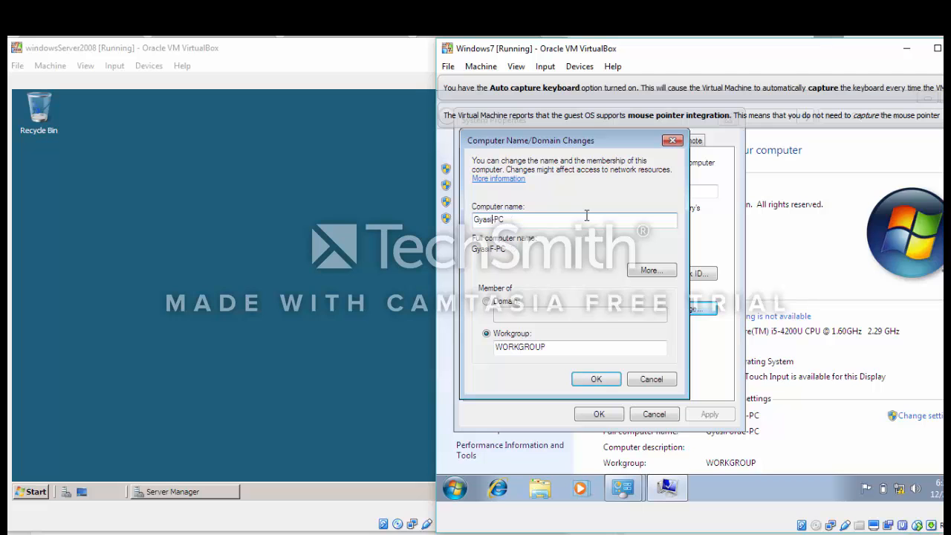
type("WINDOWS")
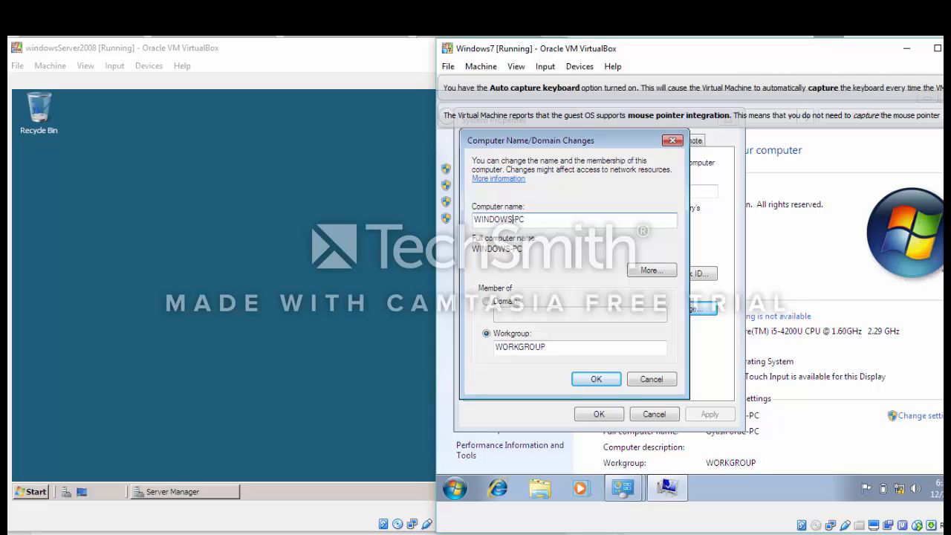
type("7")
left_click(488, 301)
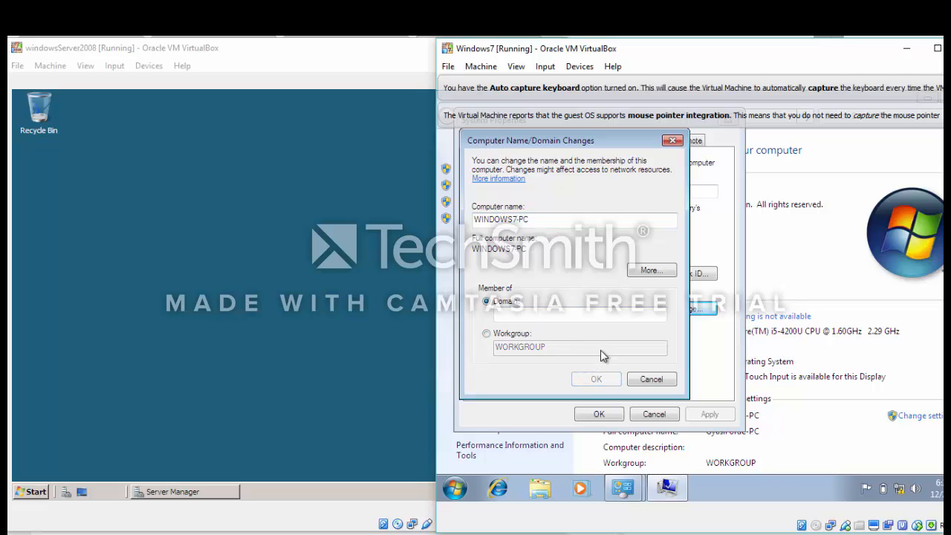
left_click(506, 313)
type("GYAS")
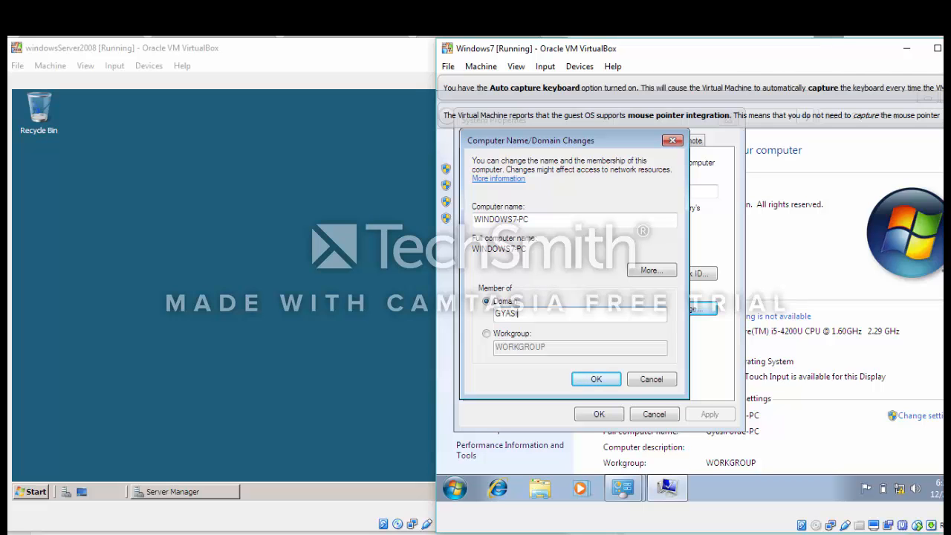
type("I")
type("FO.")
type("COM")
Submit the name and domain change, authenticating with the GYASIF domain administrator's user name and password
left_click(596, 379)
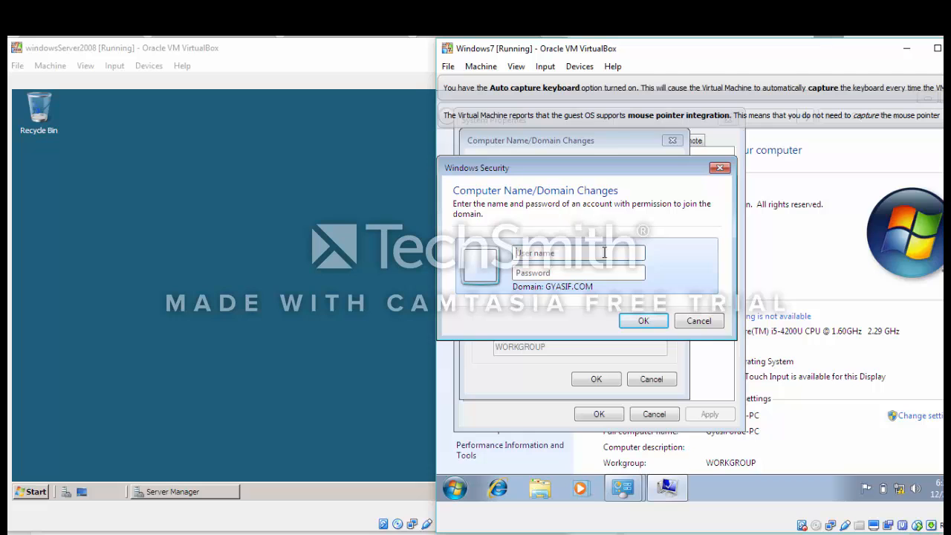
type("G")
type("YASIF\\administrator")
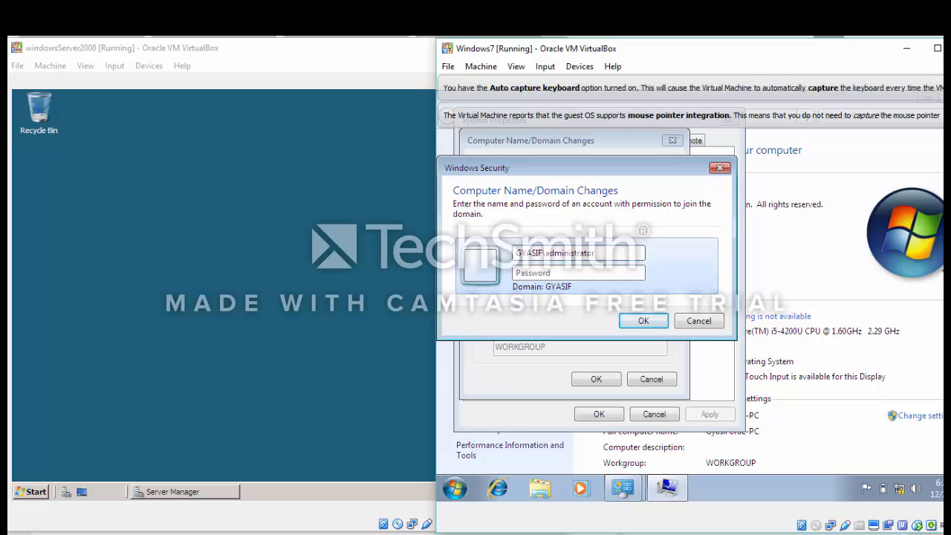
left_click(585, 272)
type("P@ssw0rd12")
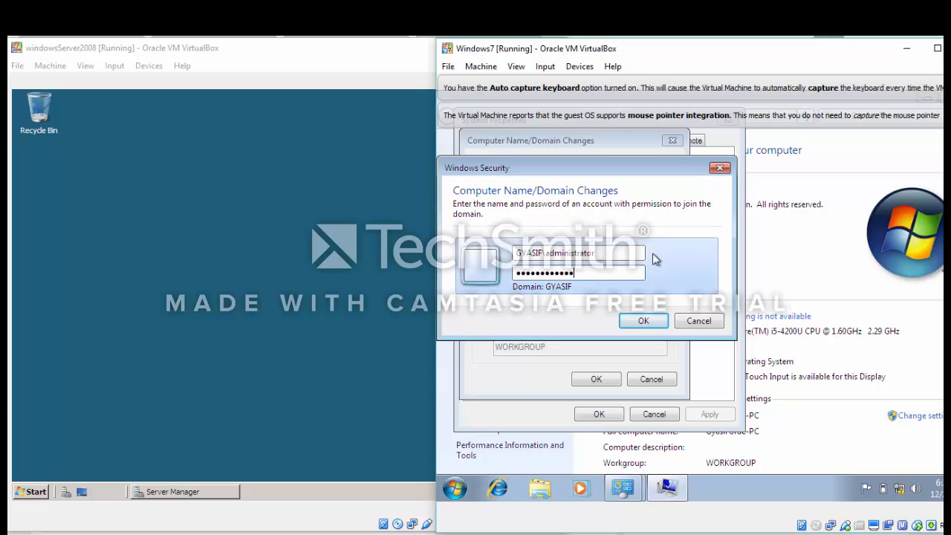
left_click(643, 320)
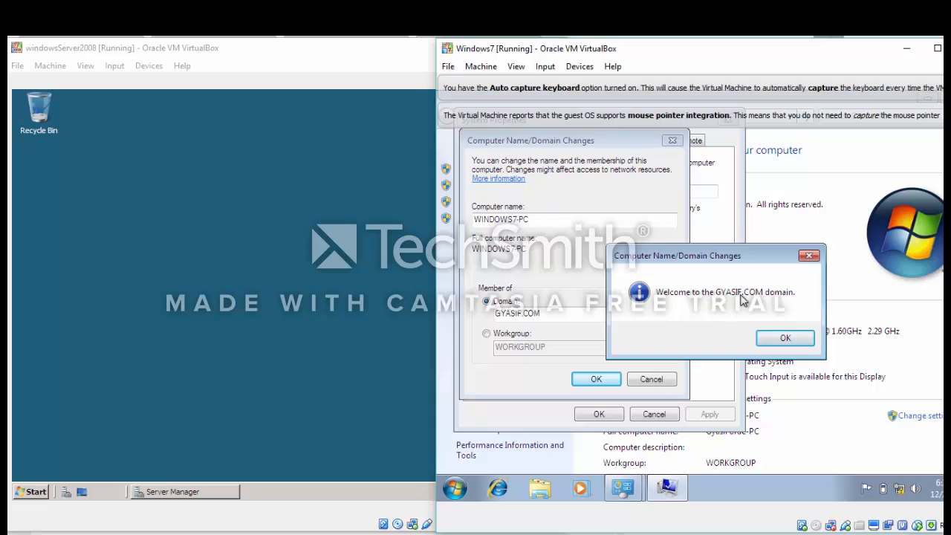
Dismiss the GYASIF.COM welcome and restart notices and close System Properties
left_click(782, 339)
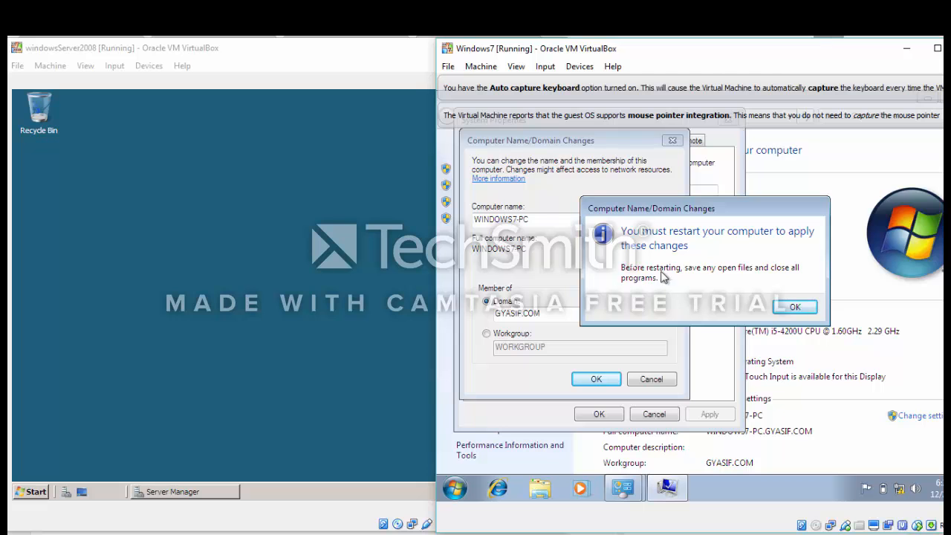
left_click(788, 307)
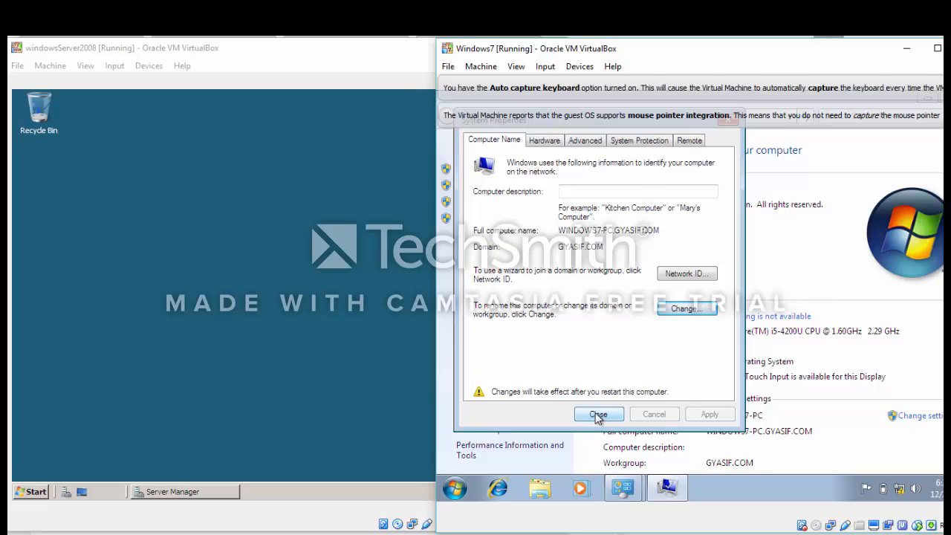
left_click(598, 415)
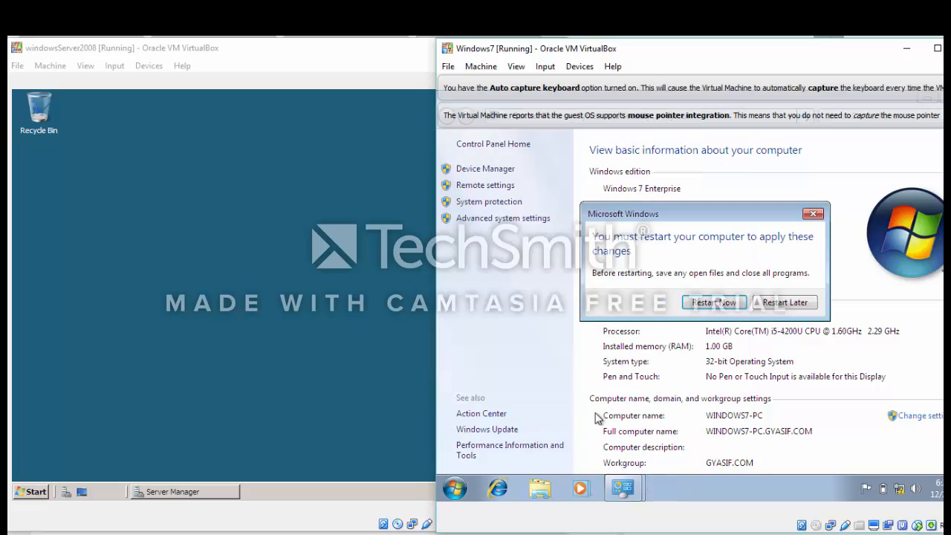
Restart Windows 7, enlarge its VM window, and open the Network and Sharing Center from the tray
left_click(705, 302)
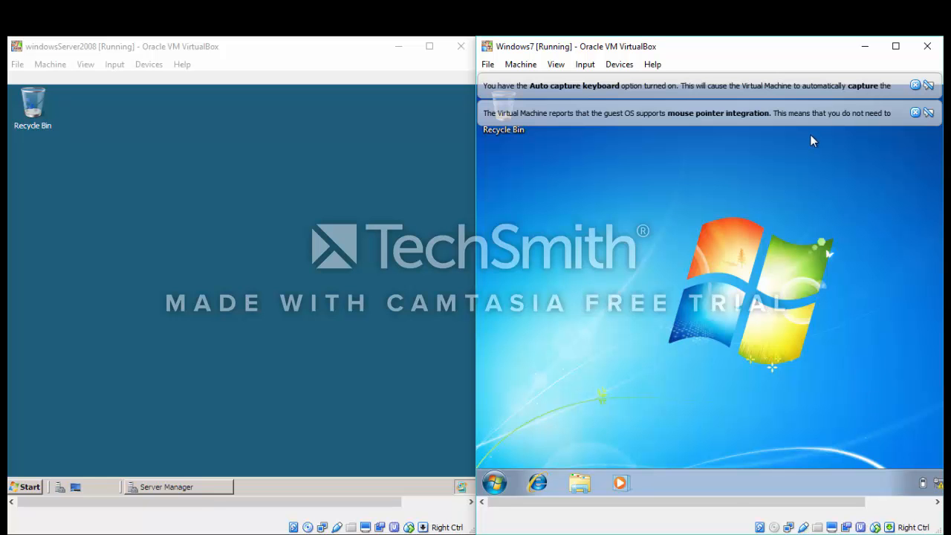
left_click_drag(804, 46, 748, 47)
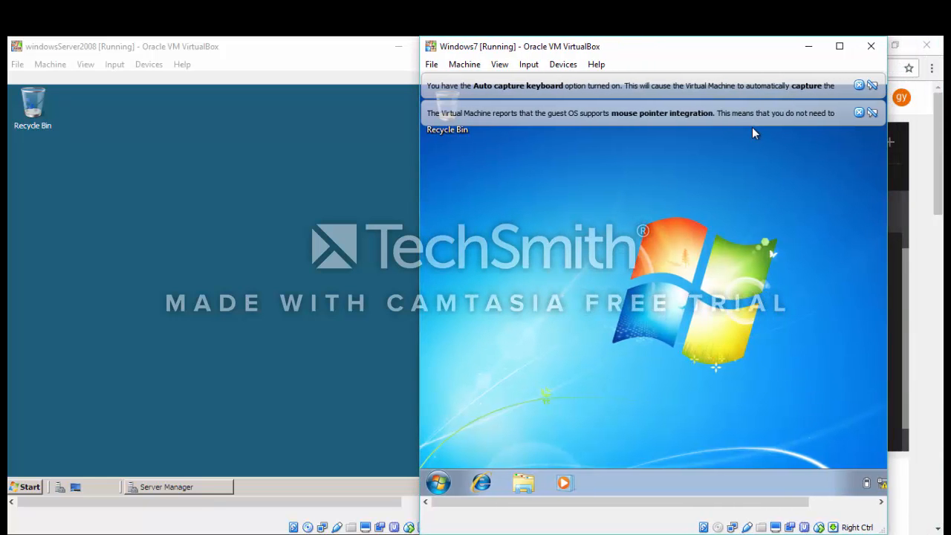
left_click_drag(887, 156, 942, 156)
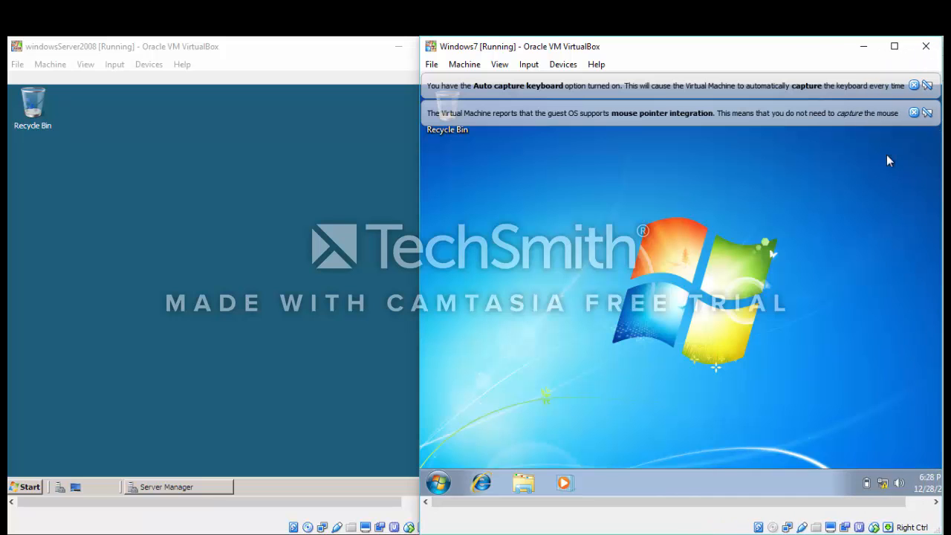
left_click(882, 484)
left_click(875, 455)
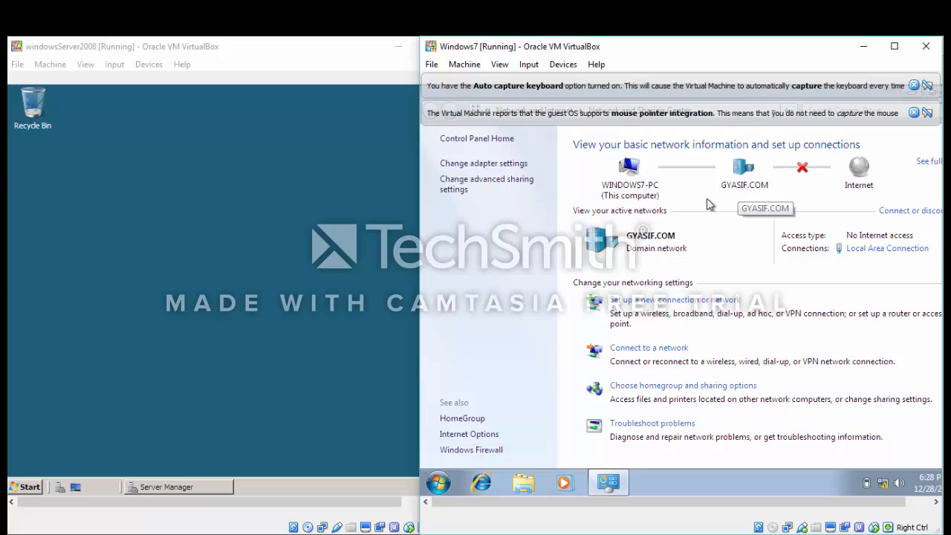
In advanced sharing settings, turn on network discovery and file and printer sharing for the Domain profile, then save
left_click(502, 185)
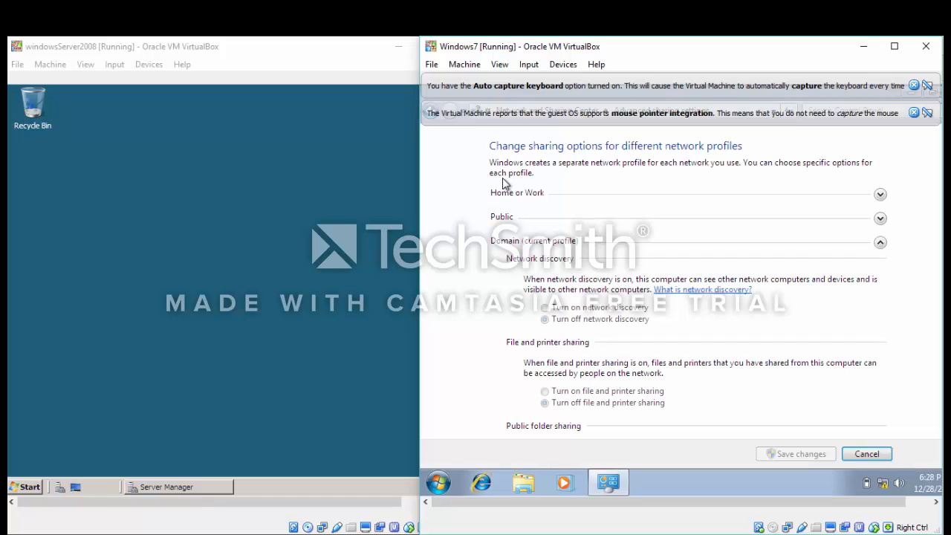
left_click(545, 307)
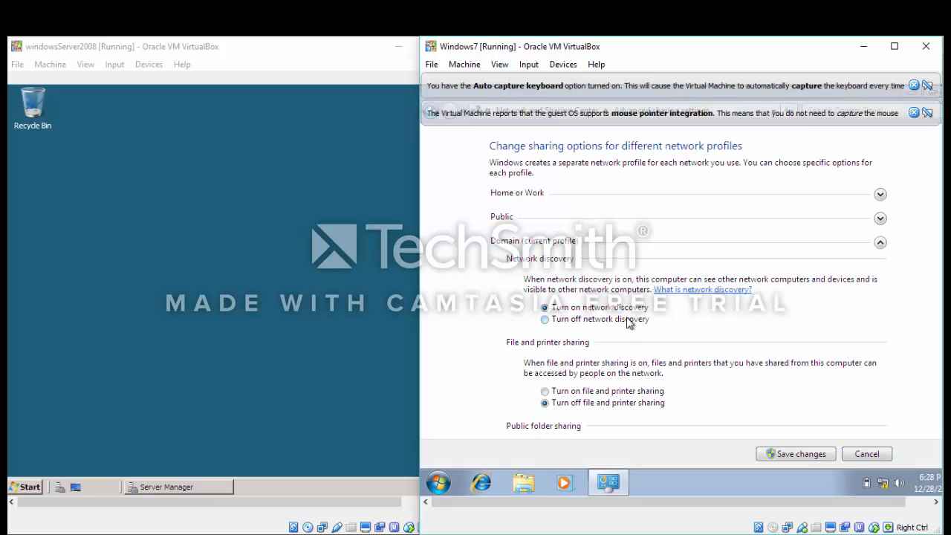
scroll(677, 332, "down", 1)
scroll(677, 336, "down", 1)
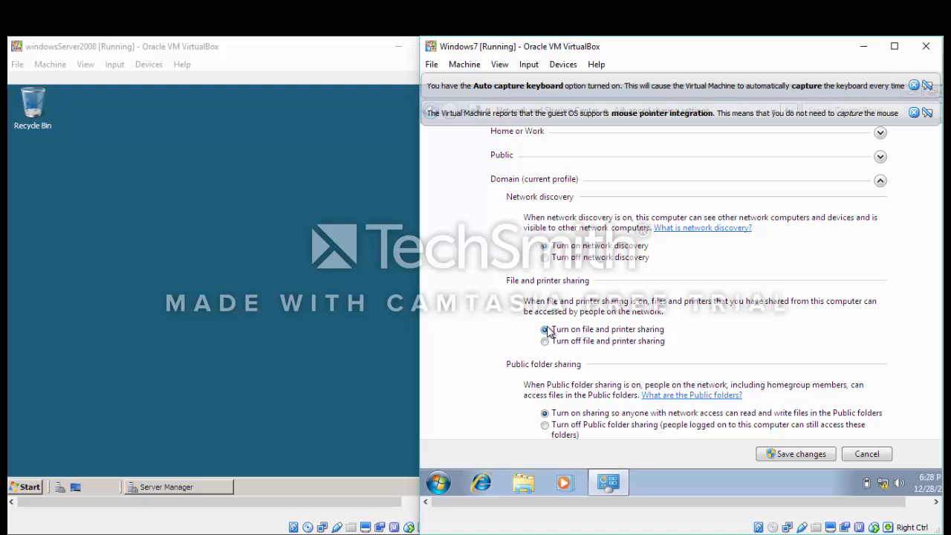
scroll(692, 346, "down", 1)
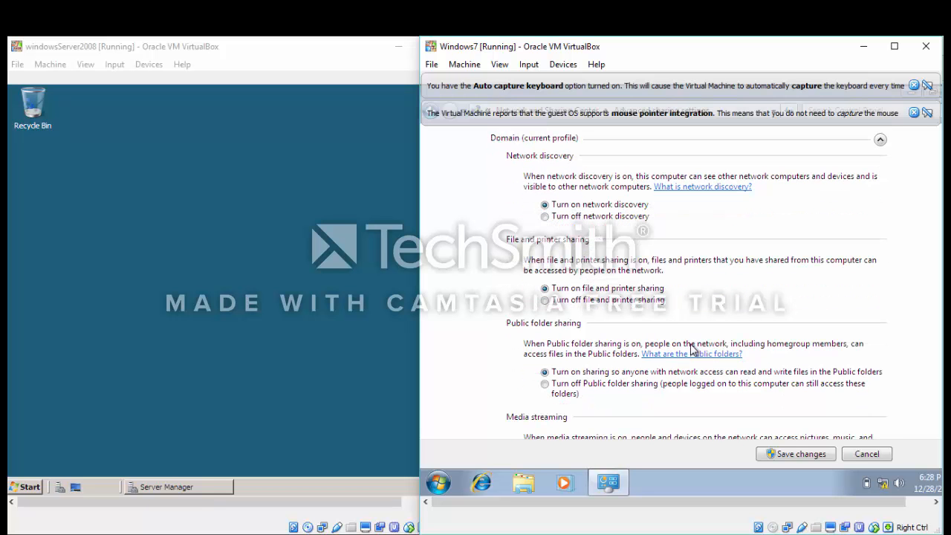
scroll(709, 320, "down", 2)
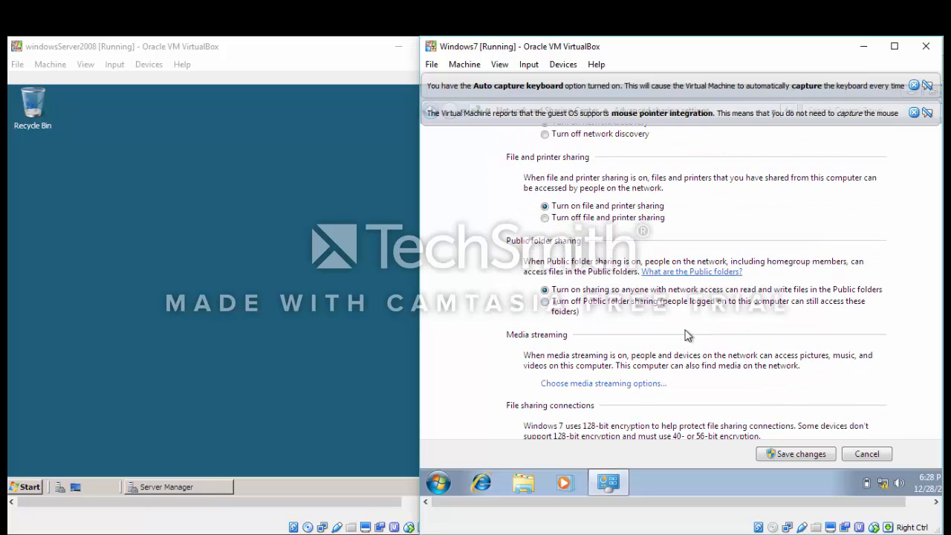
scroll(687, 336, "down", 1)
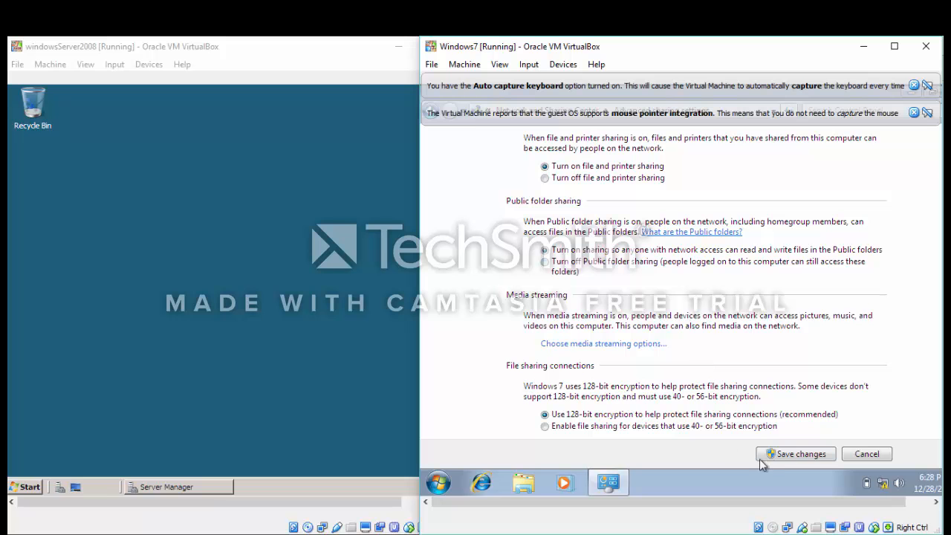
left_click(782, 455)
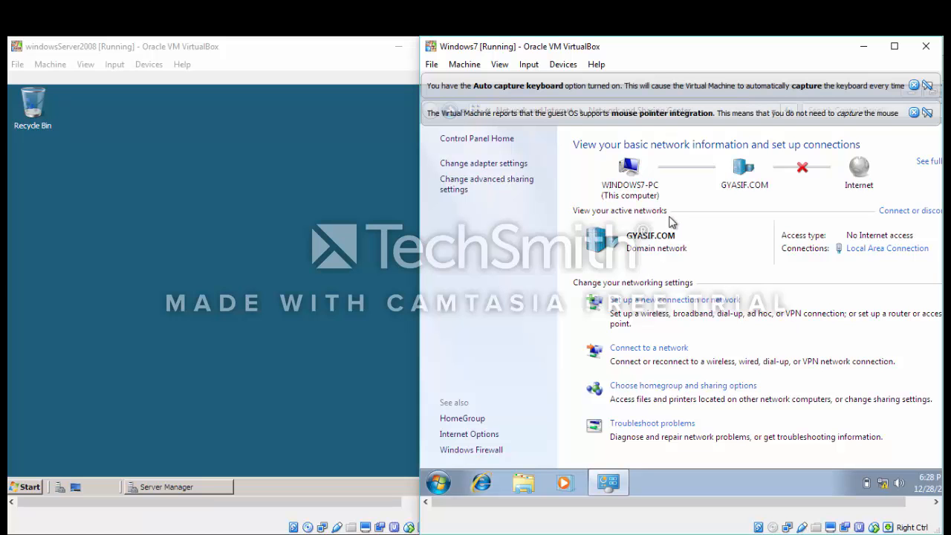
mouse_move(589, 493)
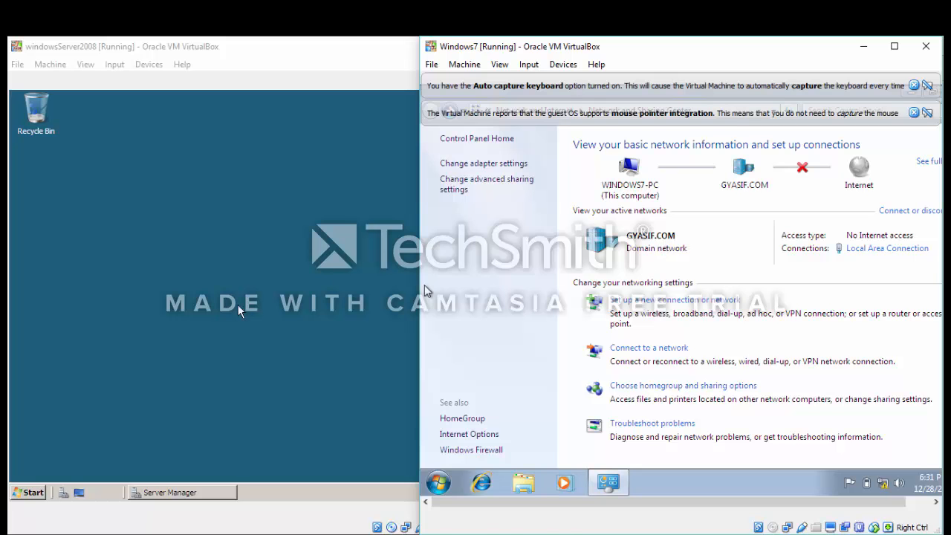
On the Windows Server 2008 VM, open Network from the Start menu to list networked computers
left_click(214, 311)
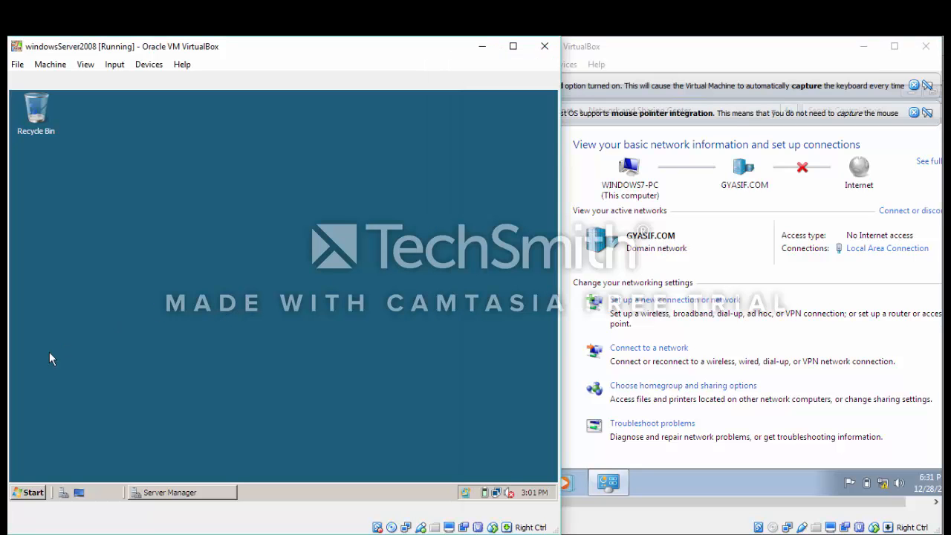
left_click(31, 491)
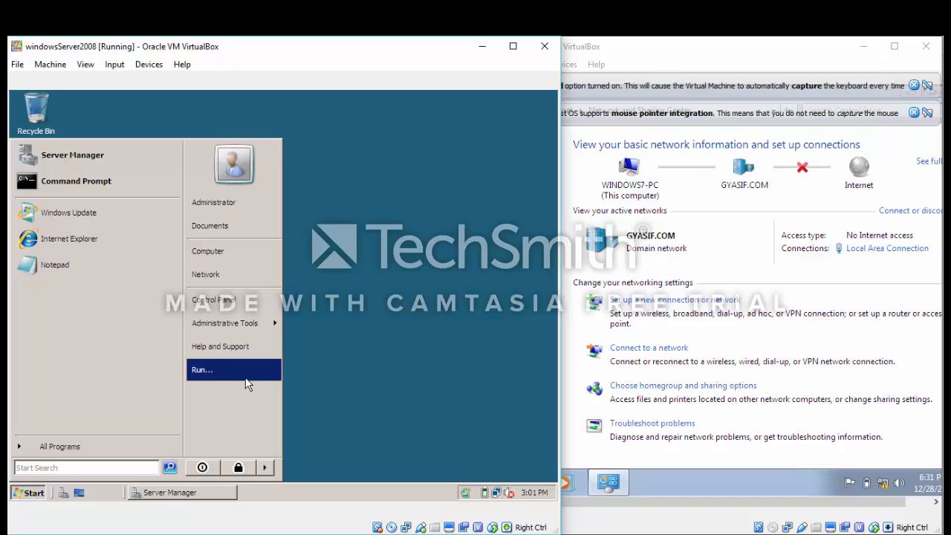
left_click(231, 273)
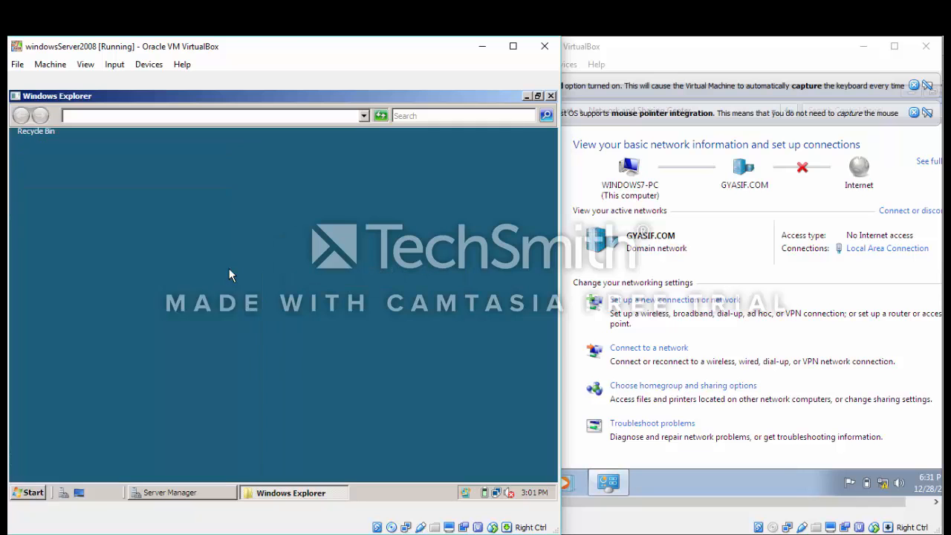